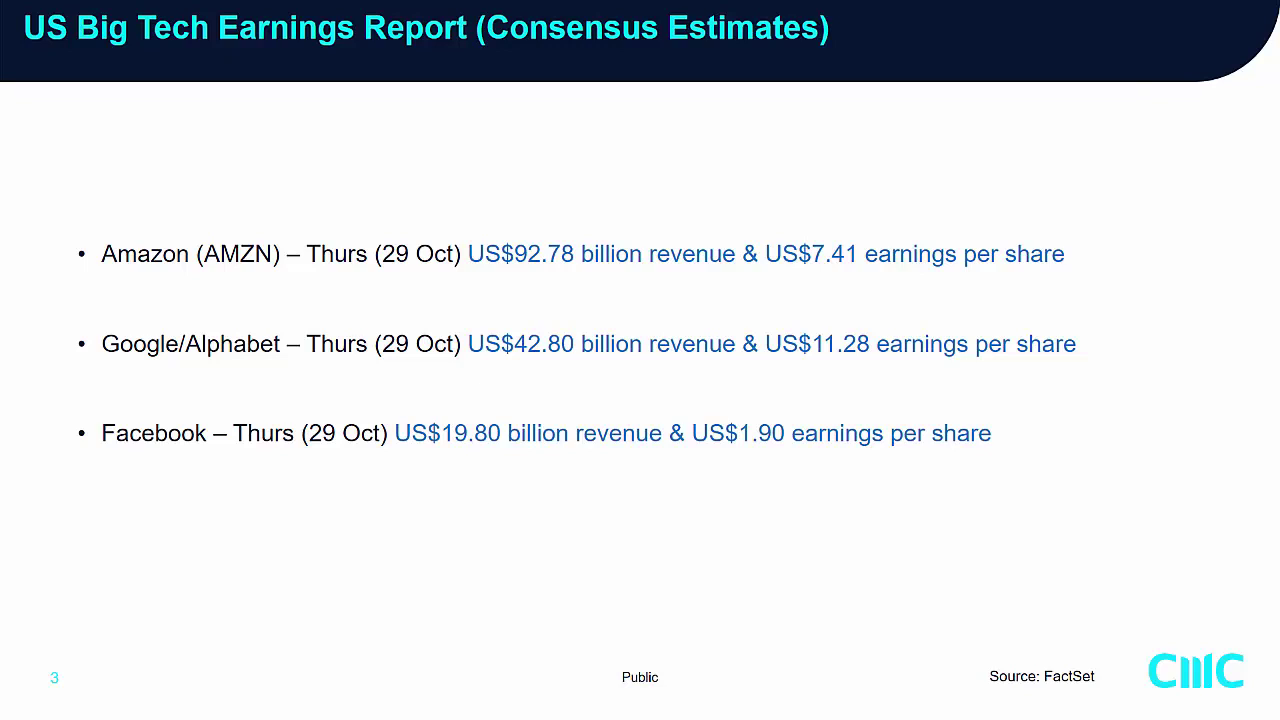
Switch from PowerPoint to the CMC Markets window and maximise the Amazon chart
{"action": "key", "text": "alt+Tab"}
{"action": "key", "text": "Tab"}
{"action": "key", "text": "Tab"}
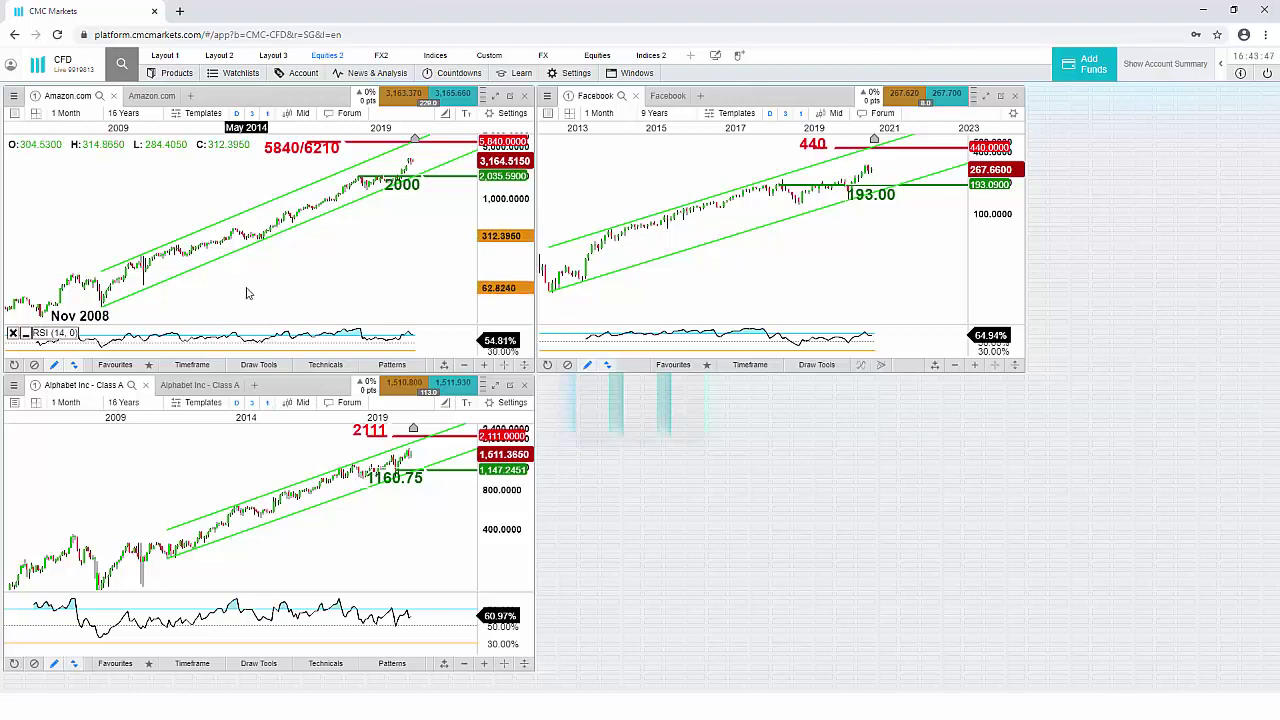
{"action": "left_click", "coordinate": [494, 98]}
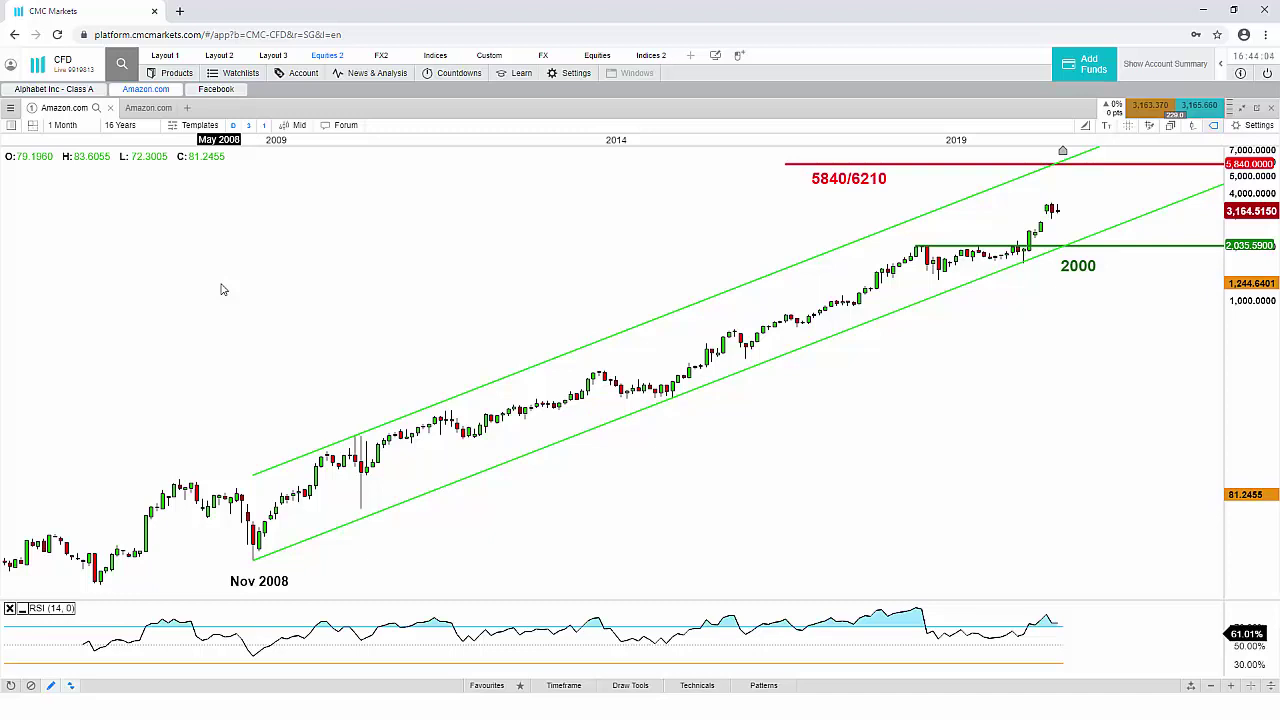
Review the maximised Amazon monthly chart, then switch to the second Amazon tab with the daily 3-year chart
{"action": "mouse_move", "coordinate": [305, 540]}
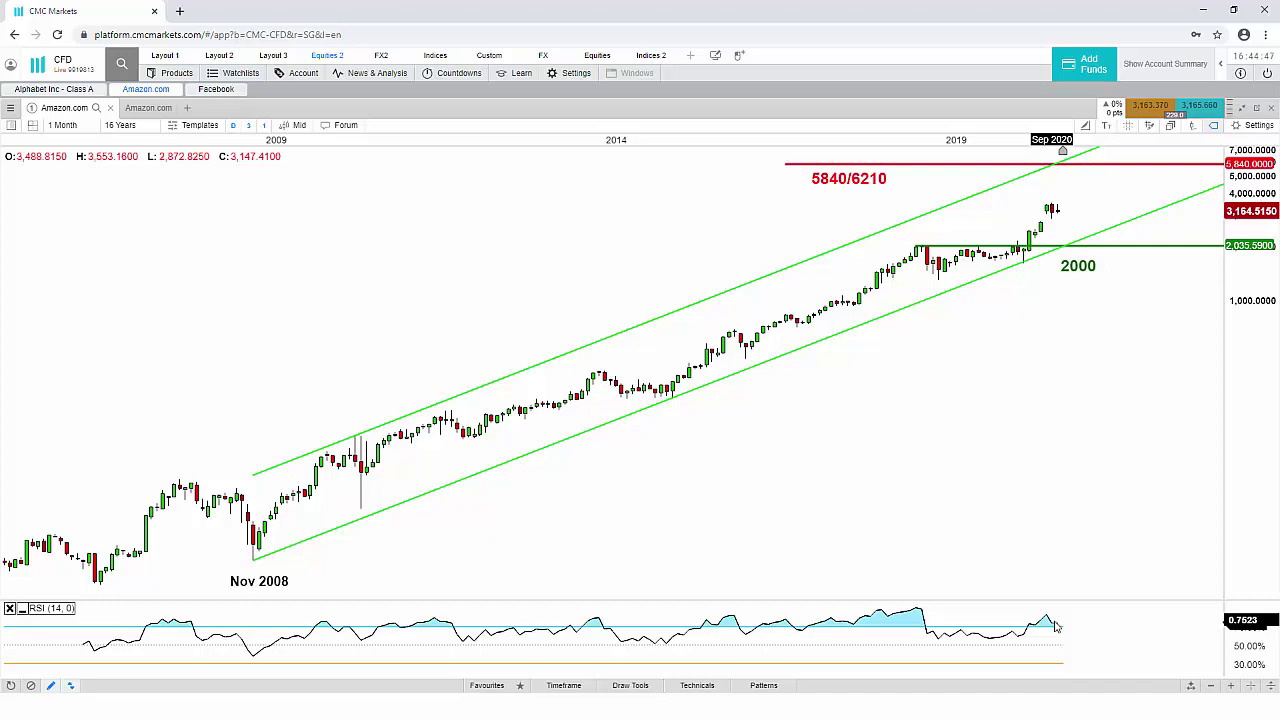
{"action": "left_click", "coordinate": [137, 108]}
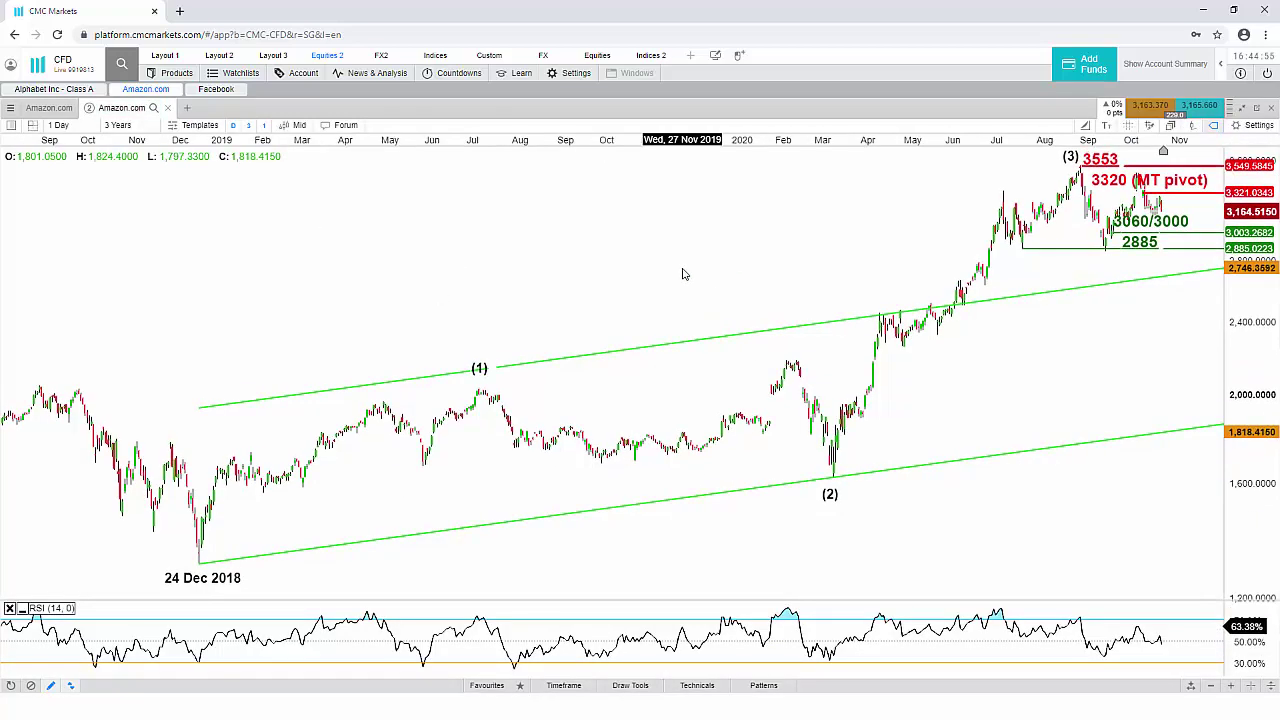
Zoom the daily Amazon chart's time axis in and out to review waves (1)–(3), then show the Draw Tools
{"action": "scroll", "coordinate": [683, 274], "scroll_direction": "up", "scroll_amount": 3}
{"action": "scroll", "coordinate": [683, 274], "scroll_direction": "down", "scroll_amount": 2}
{"action": "scroll", "coordinate": [683, 274], "scroll_direction": "down", "scroll_amount": 1}
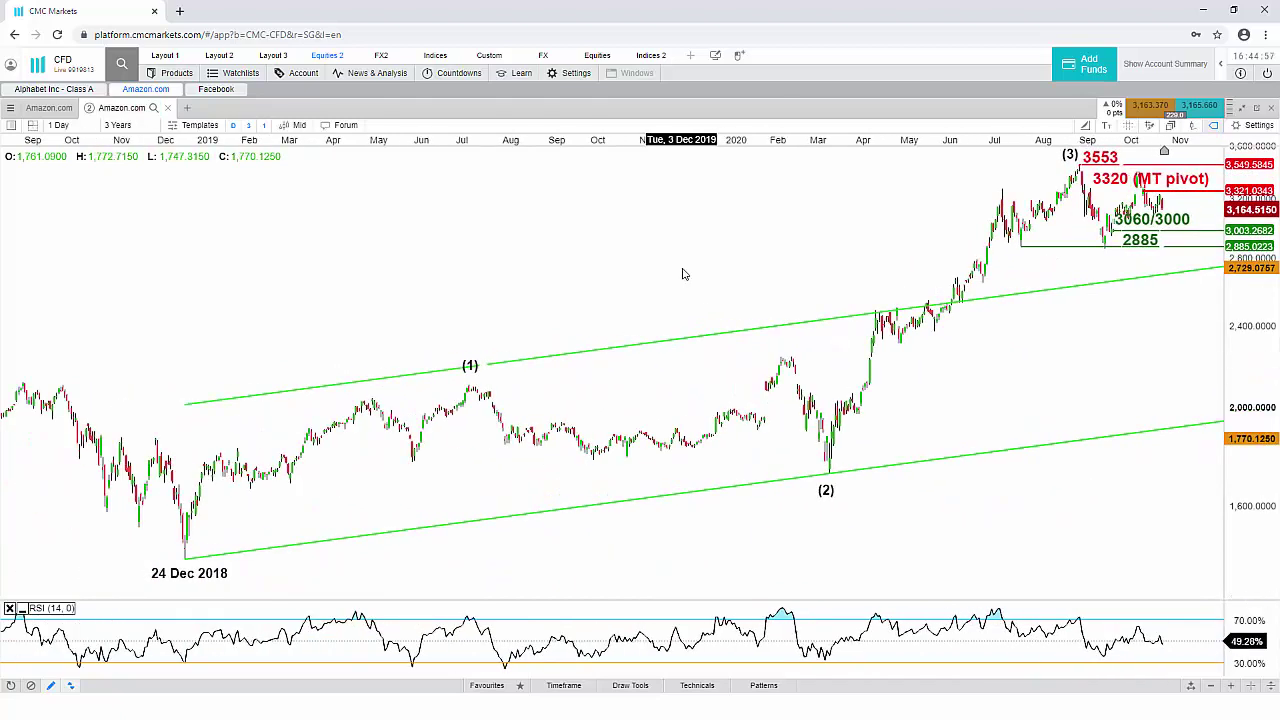
{"action": "scroll", "coordinate": [683, 274], "scroll_direction": "up", "scroll_amount": 1}
{"action": "scroll", "coordinate": [683, 274], "scroll_direction": "down", "scroll_amount": 1}
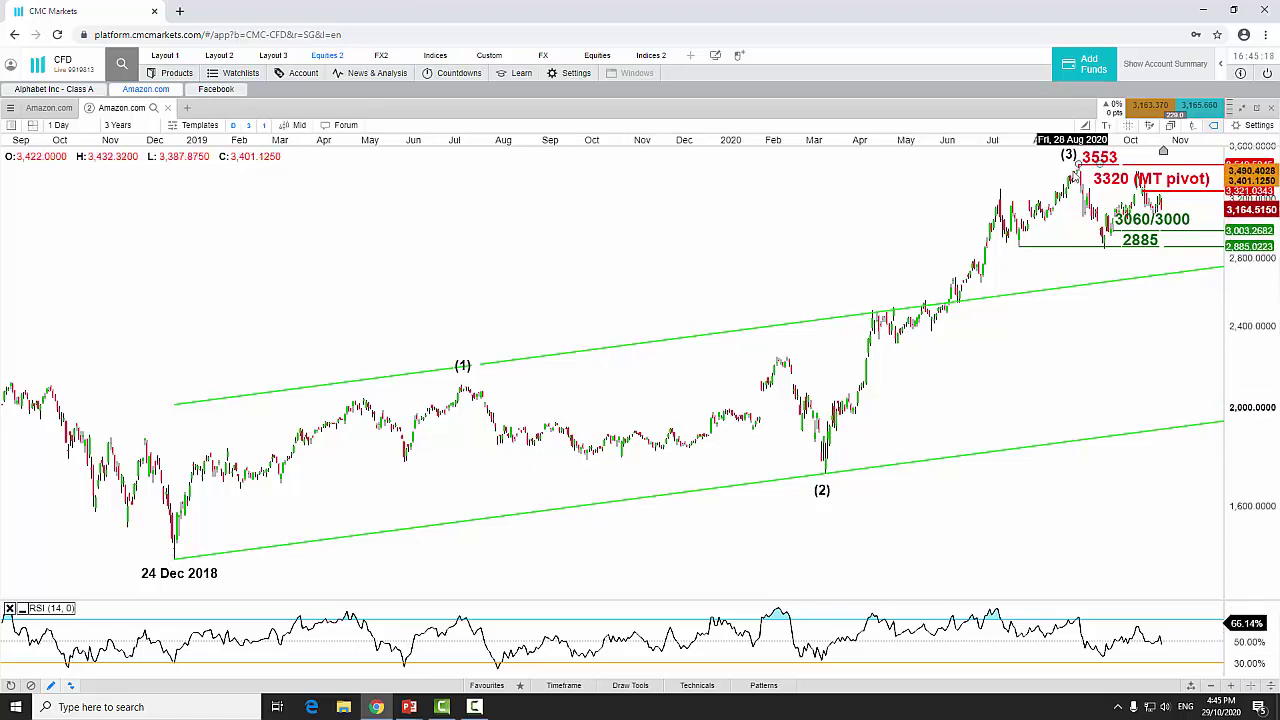
{"action": "scroll", "coordinate": [1060, 170], "scroll_direction": "up", "scroll_amount": 1}
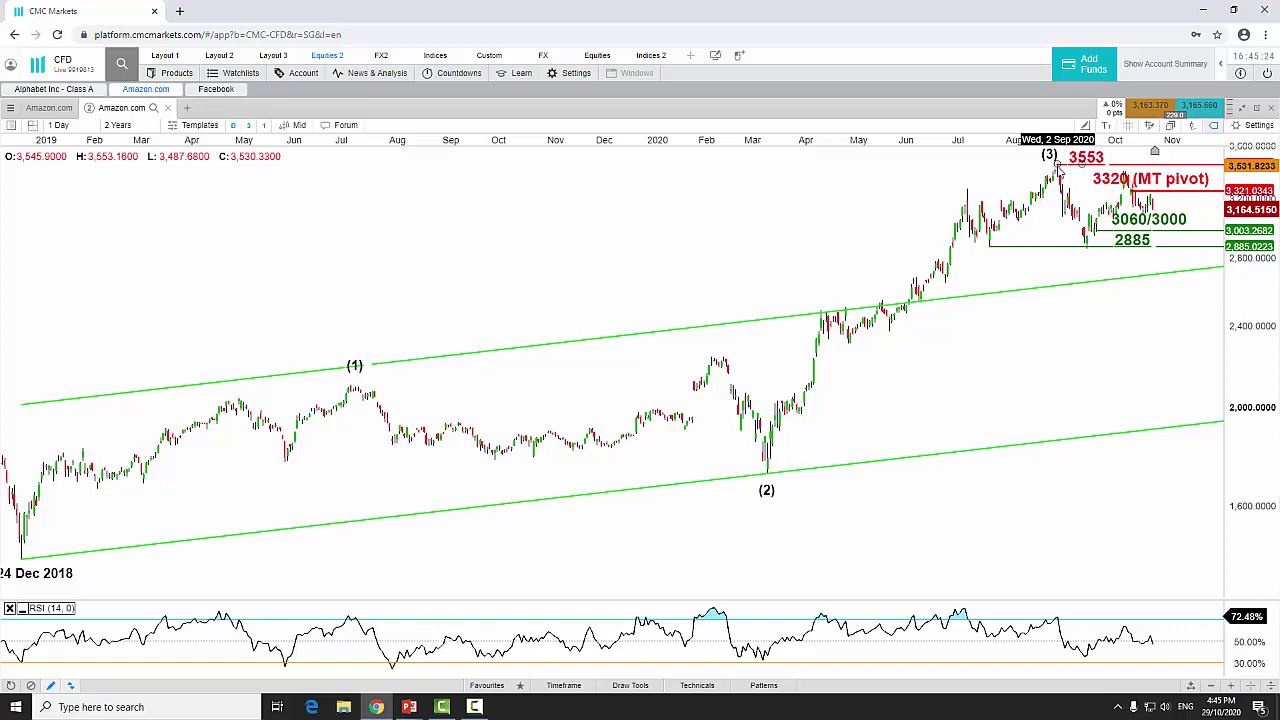
{"action": "scroll", "coordinate": [1058, 166], "scroll_direction": "down", "scroll_amount": 1}
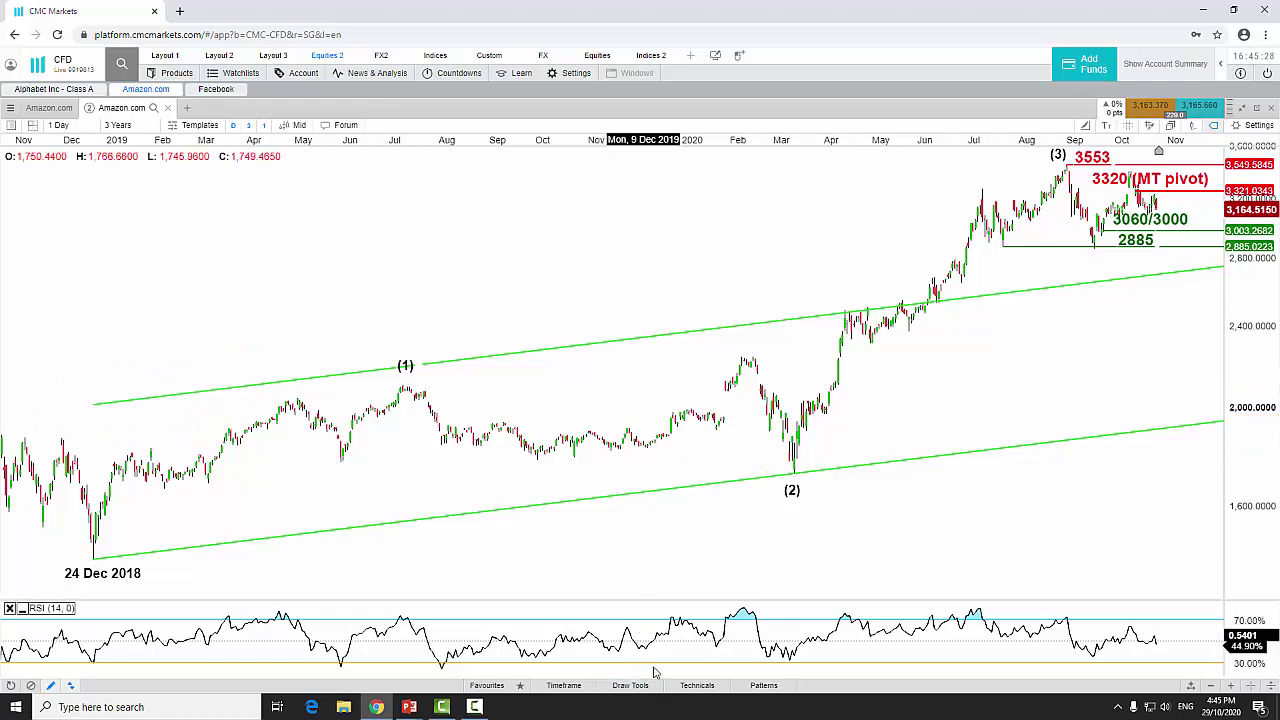
{"action": "left_click", "coordinate": [630, 687]}
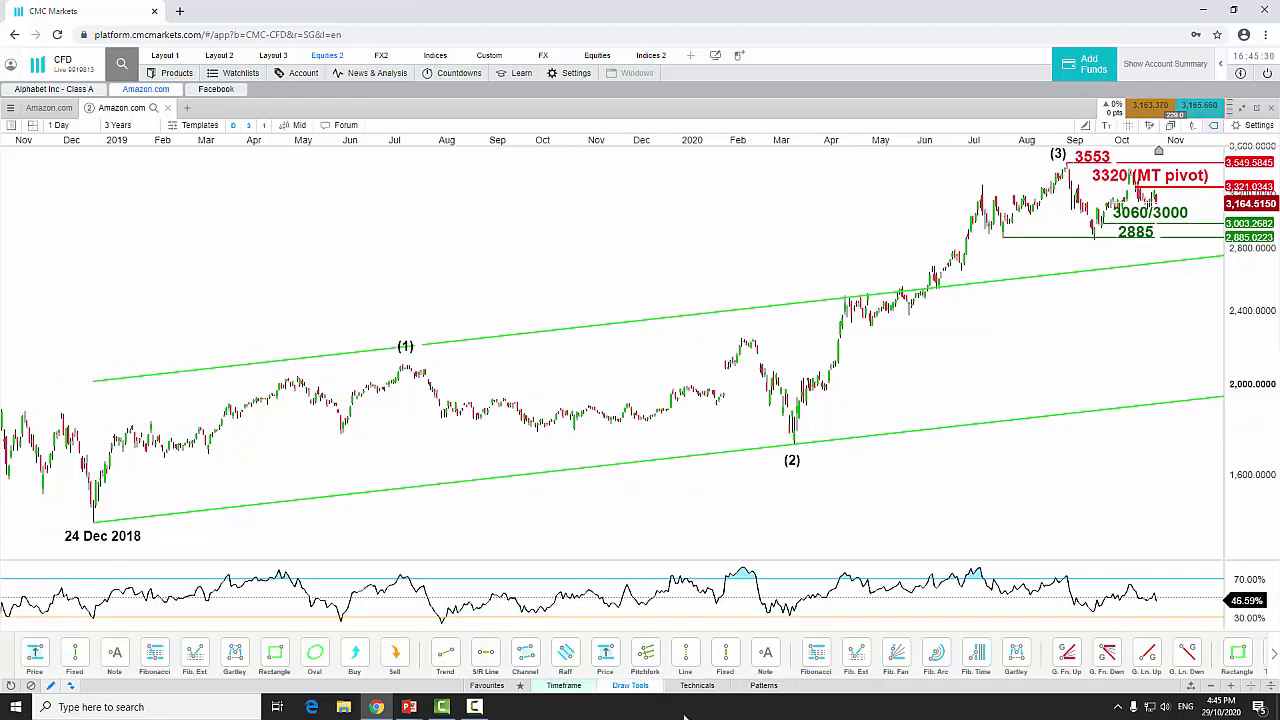
Draw a Fibonacci extension from the 24 Dec 2018 low through wave (1) to the wave (2) low
{"action": "left_click", "coordinate": [856, 652]}
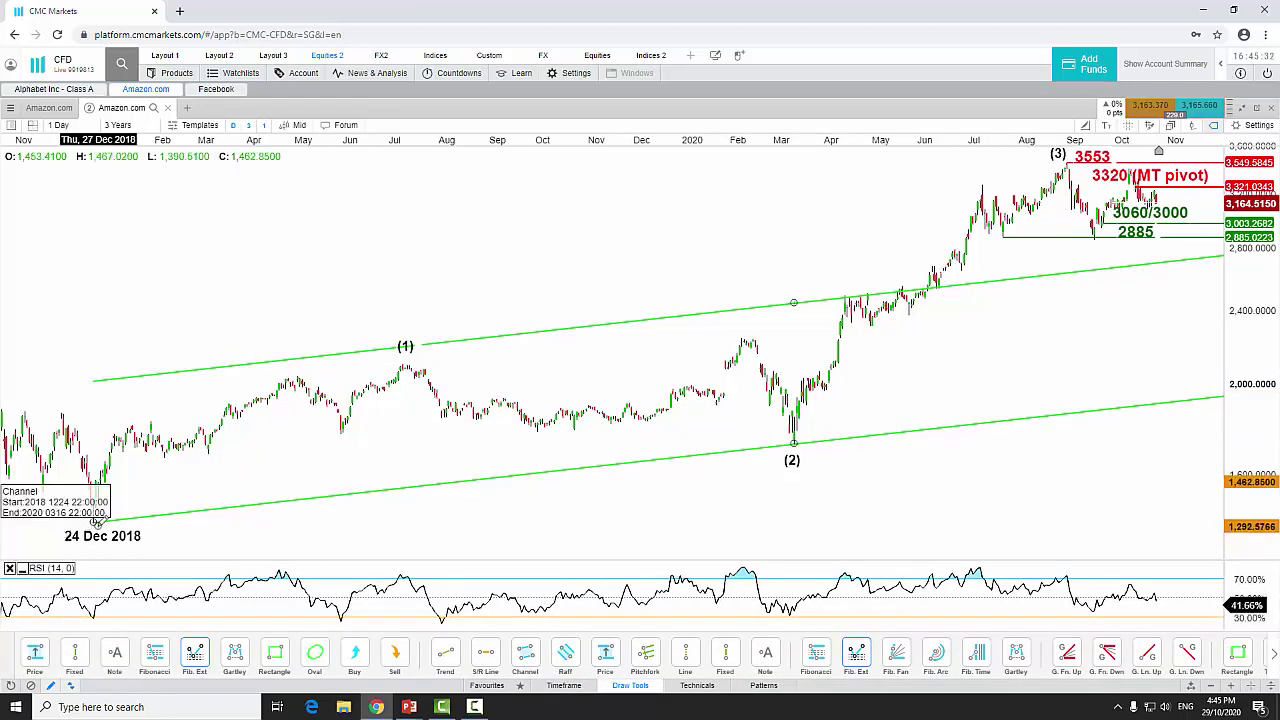
{"action": "left_click", "coordinate": [94, 520]}
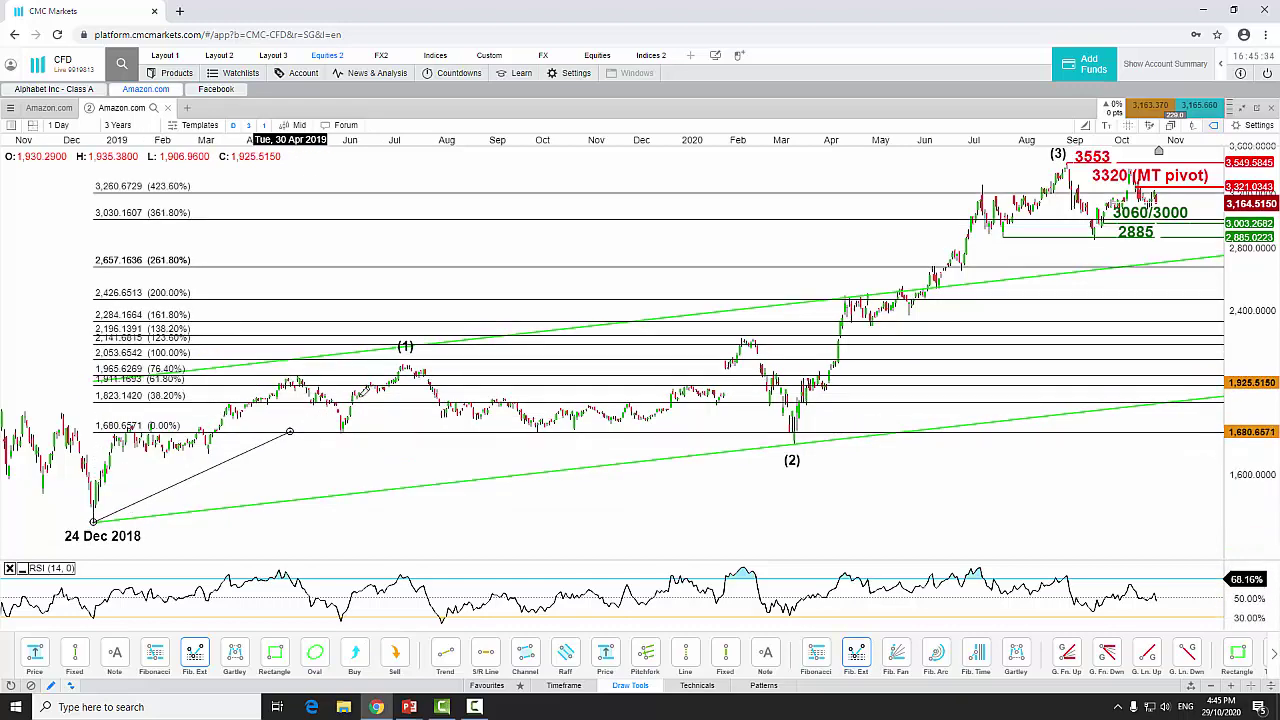
{"action": "left_click", "coordinate": [405, 362]}
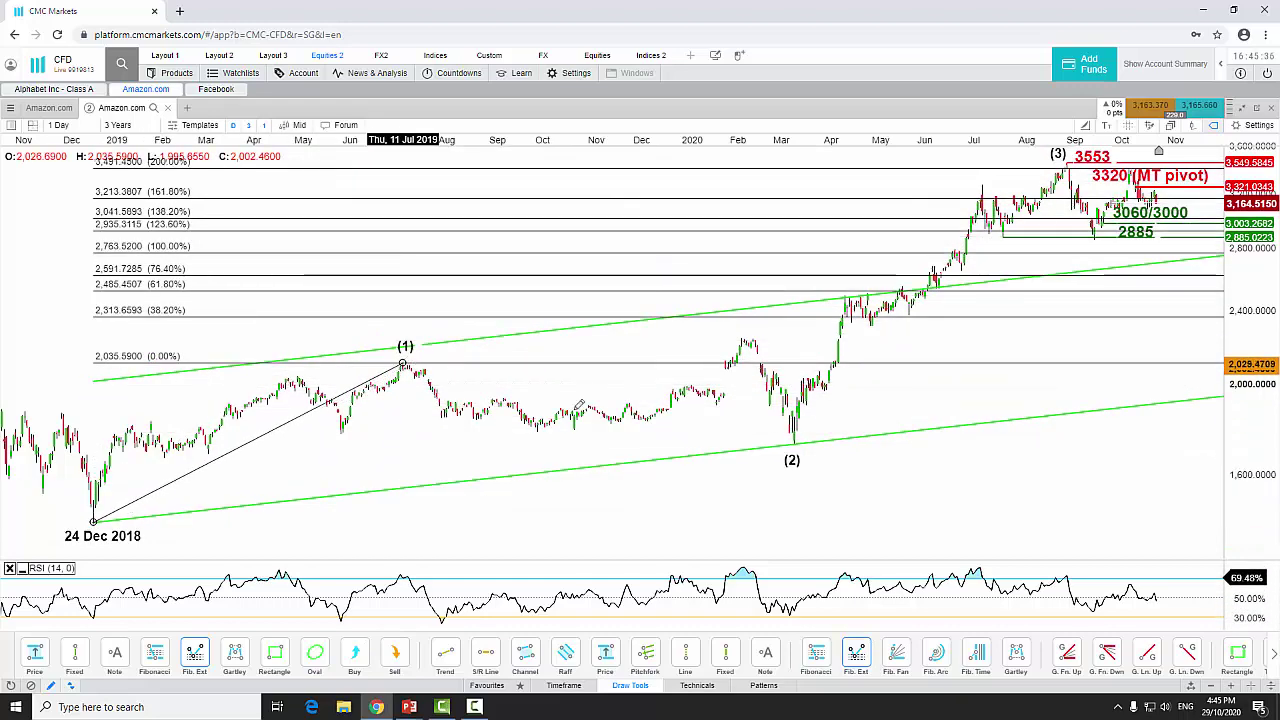
{"action": "left_click", "coordinate": [795, 441]}
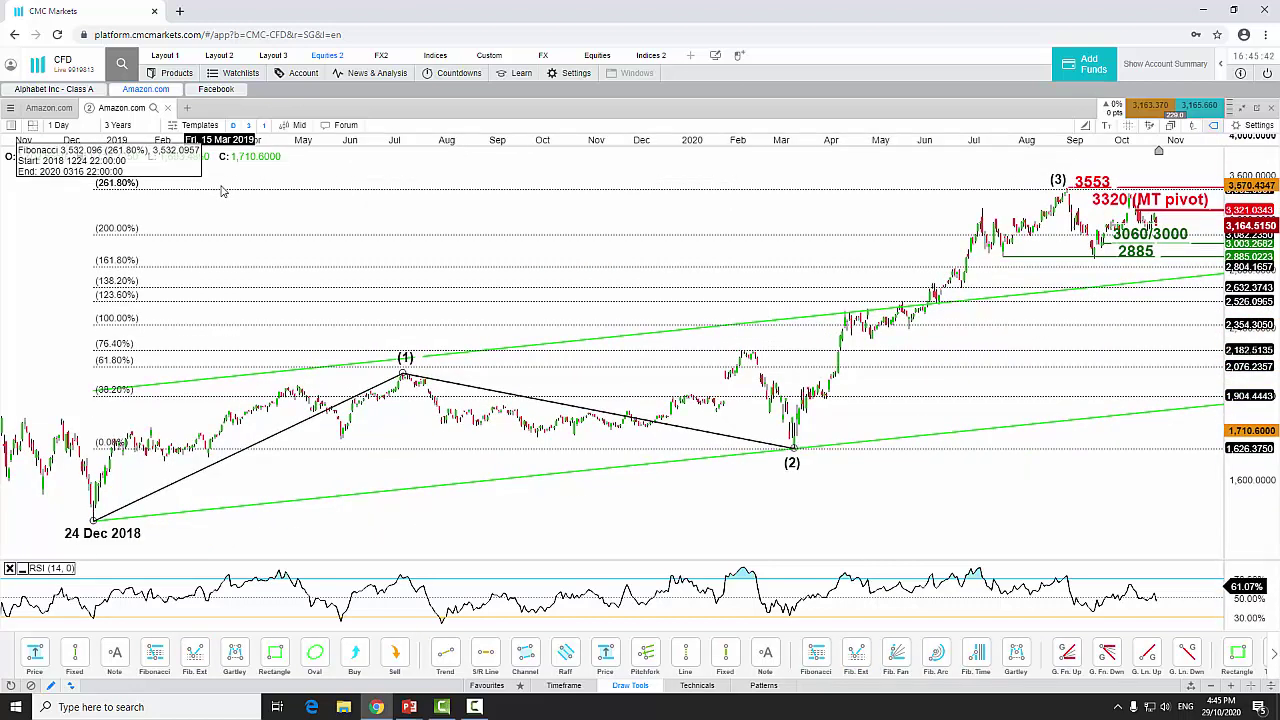
{"action": "scroll", "coordinate": [888, 525], "scroll_direction": "up", "scroll_amount": 3}
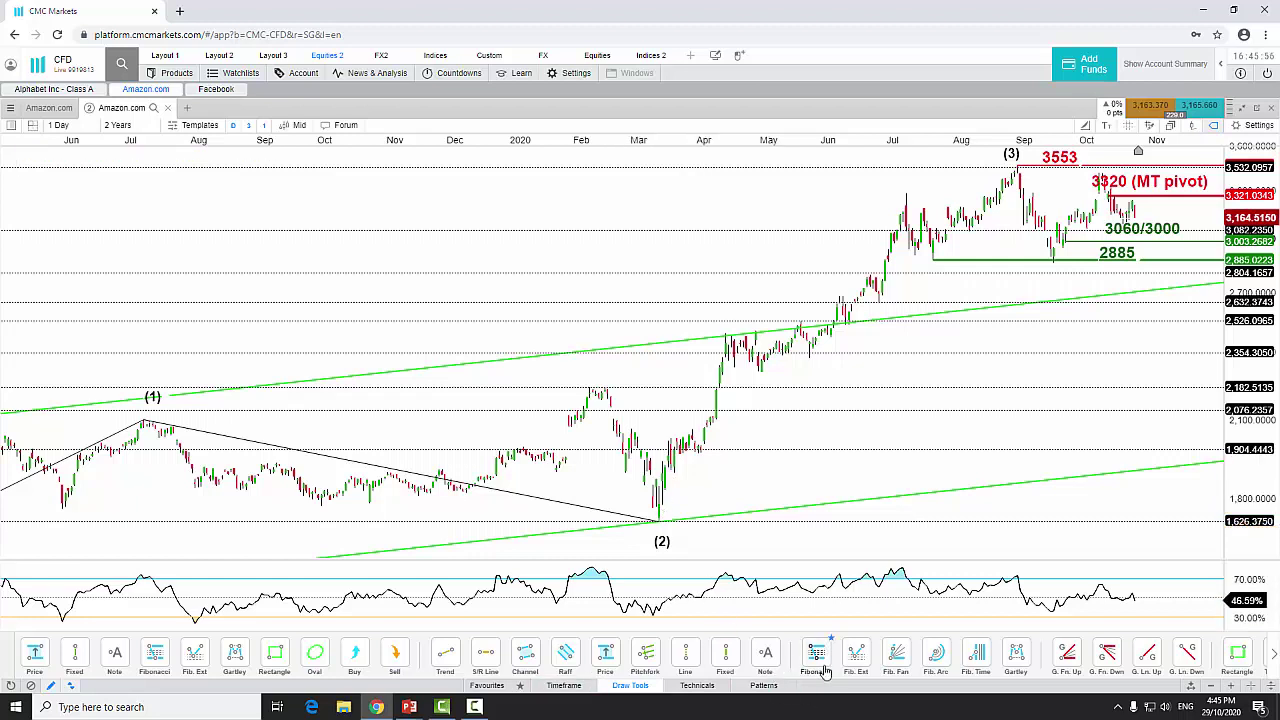
Add a second Fibonacci extension from the wave (2) low to the July high and pullback low
{"action": "left_click", "coordinate": [855, 656]}
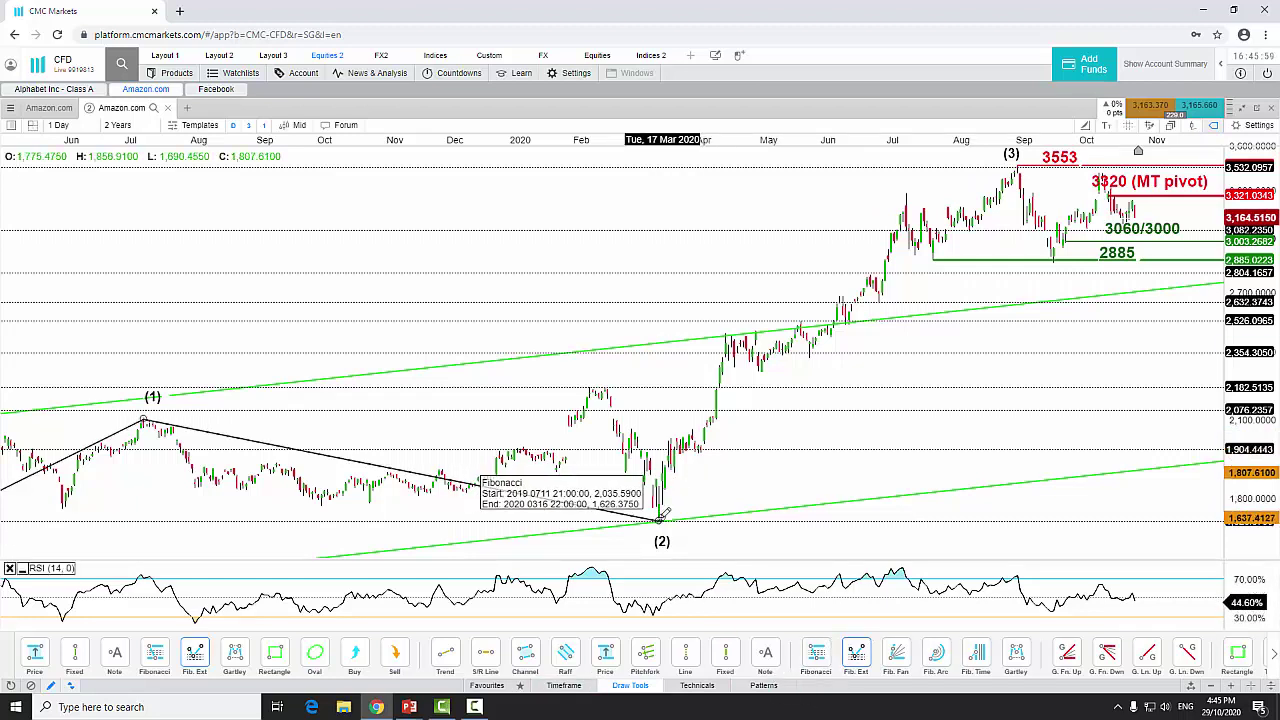
{"action": "left_click", "coordinate": [659, 517]}
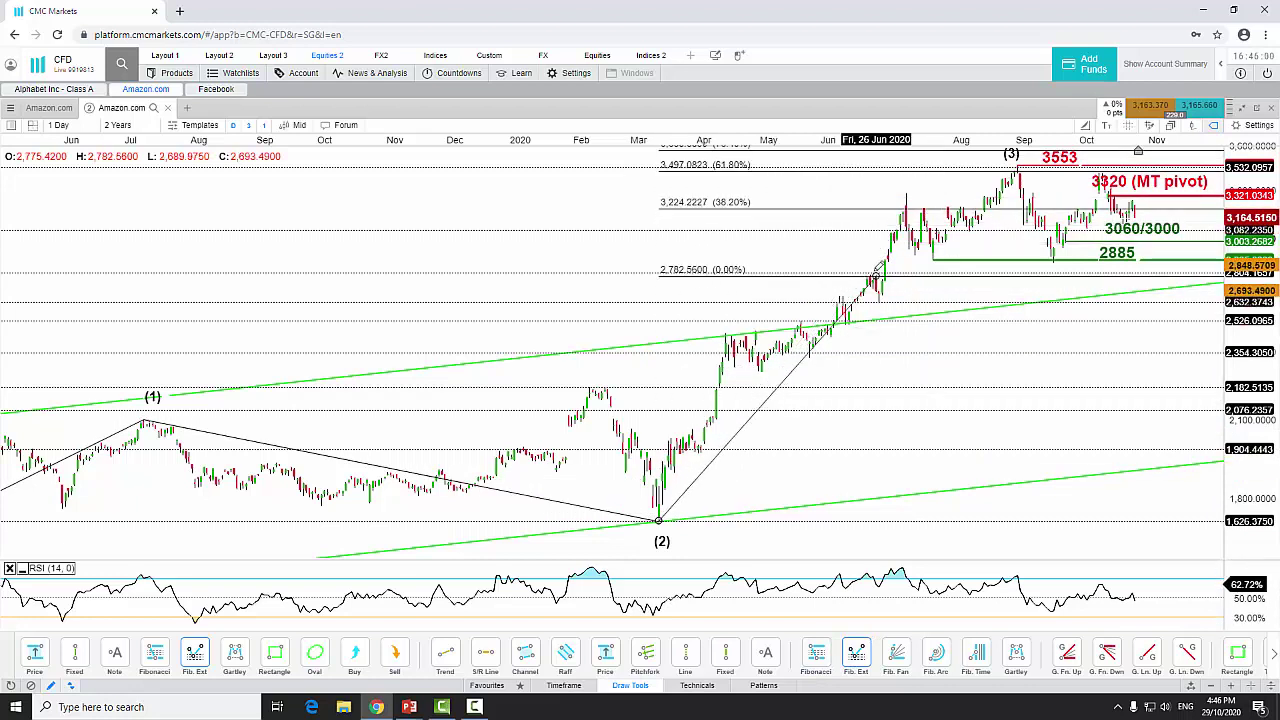
{"action": "left_click", "coordinate": [905, 192]}
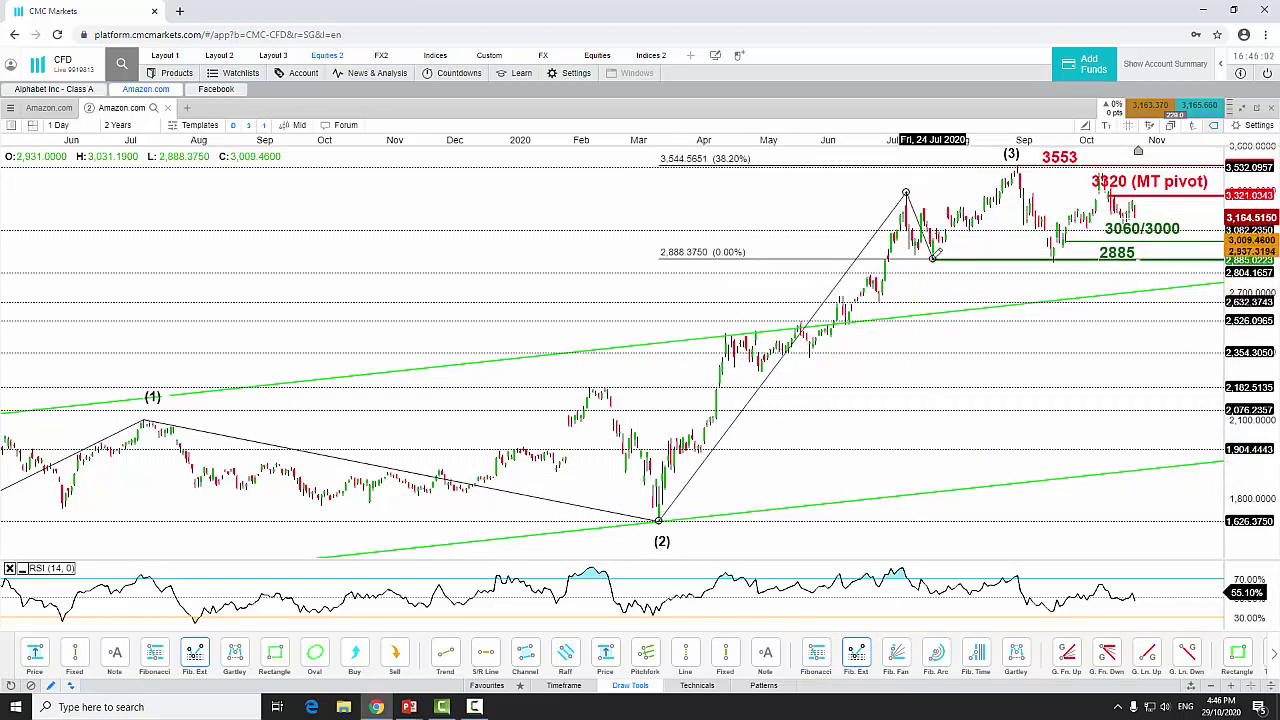
{"action": "left_click", "coordinate": [932, 258]}
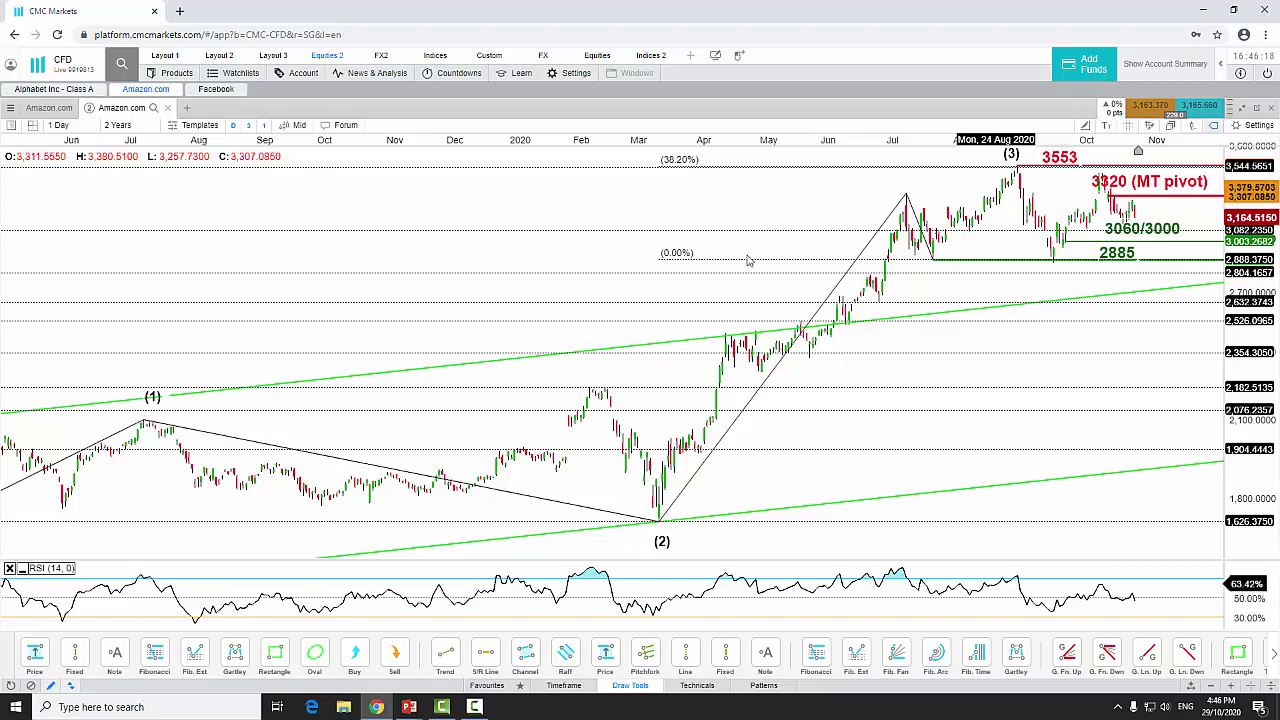
{"action": "scroll", "coordinate": [748, 262], "scroll_direction": "down", "scroll_amount": 5}
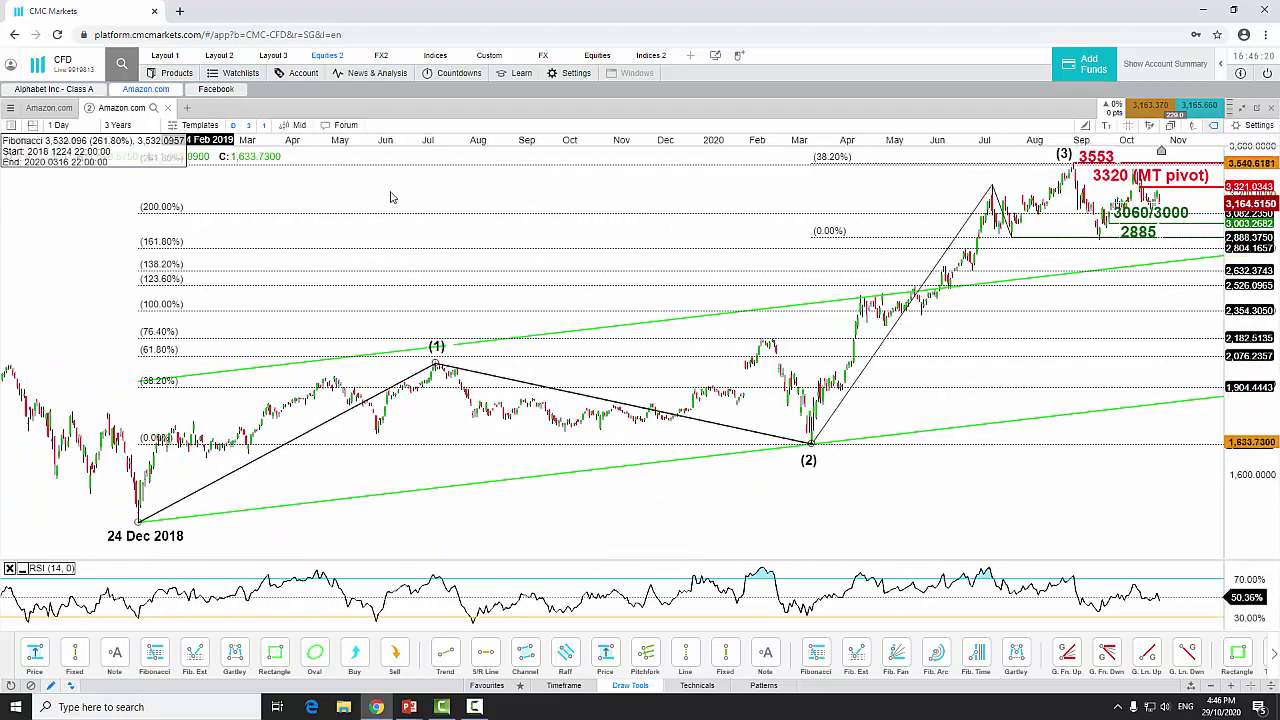
{"action": "scroll", "coordinate": [678, 202], "scroll_direction": "up", "scroll_amount": 5}
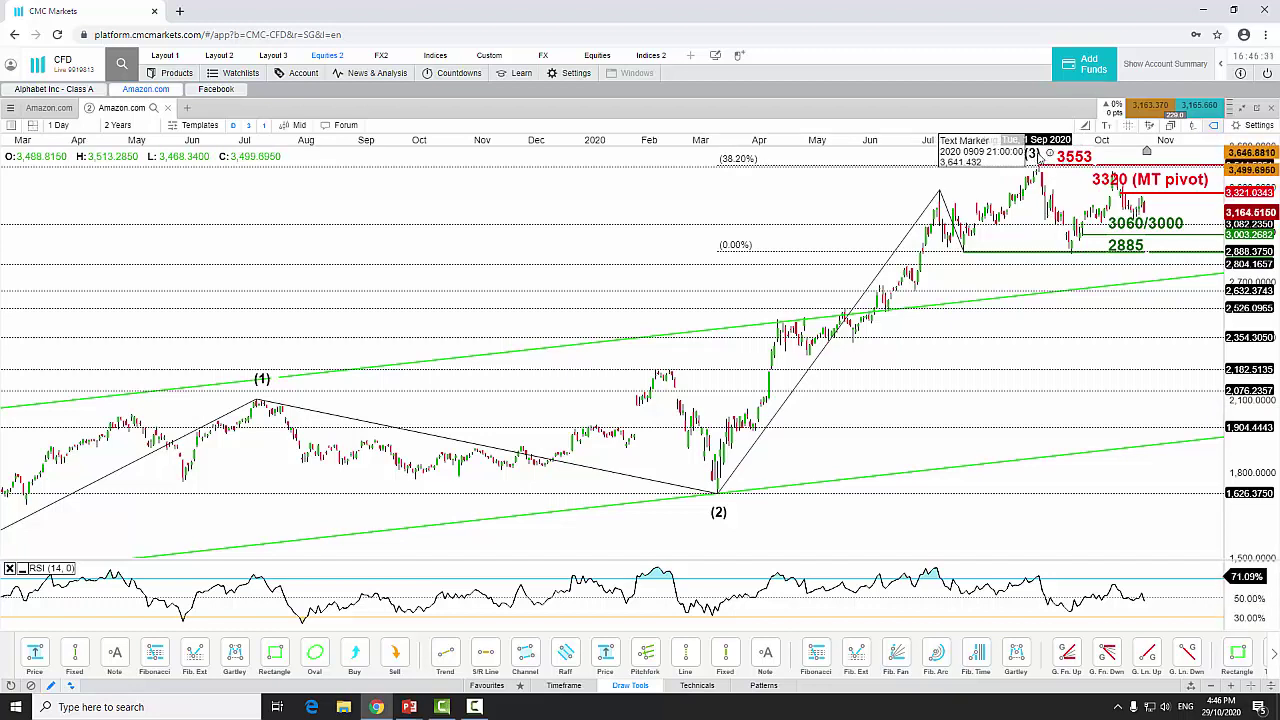
{"action": "scroll", "coordinate": [942, 190], "scroll_direction": "up", "scroll_amount": 1}
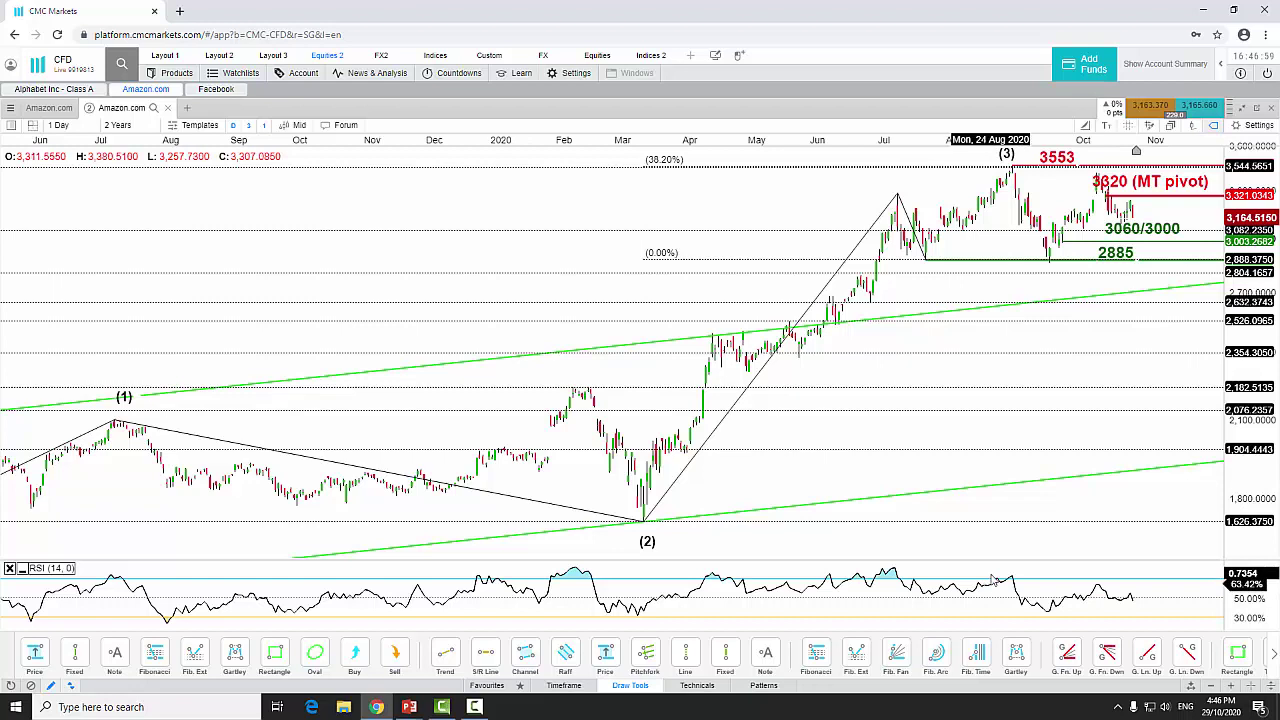
{"action": "scroll", "coordinate": [993, 425], "scroll_direction": "up", "scroll_amount": 1}
{"action": "scroll", "coordinate": [993, 425], "scroll_direction": "up", "scroll_amount": 3}
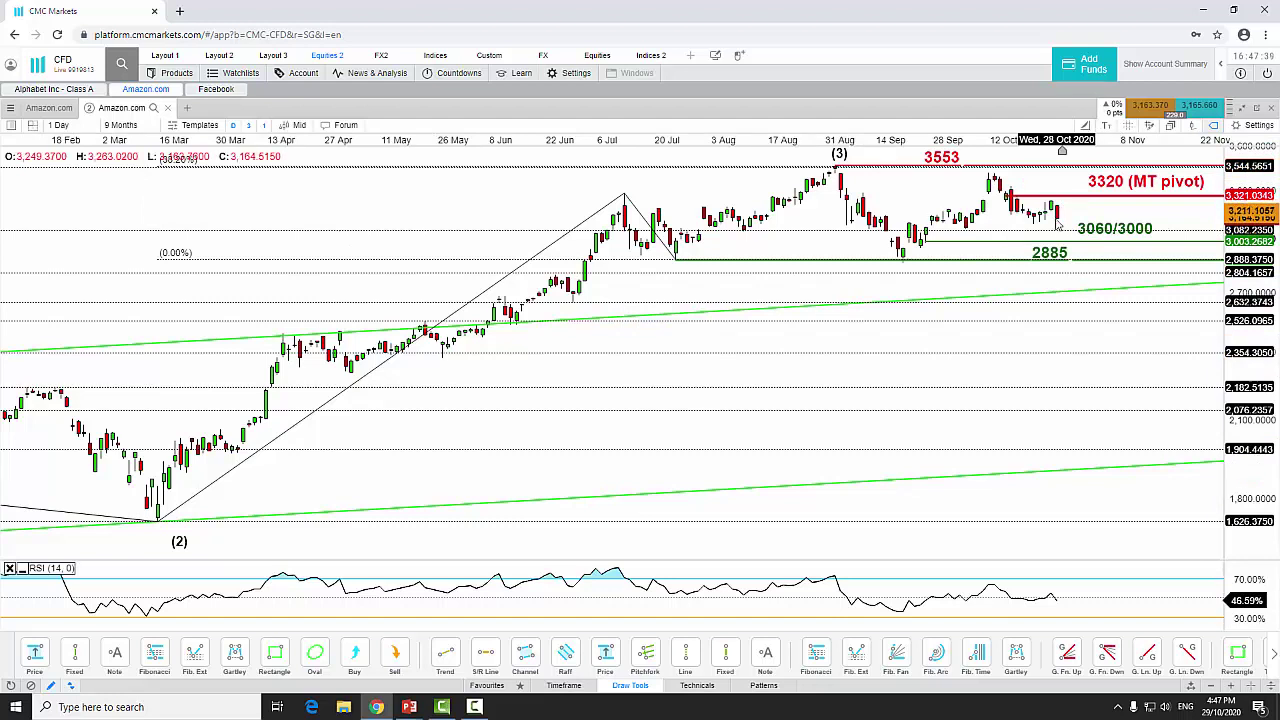
Change the Amazon chart interval from 1 Day to hourly candles
{"action": "left_click", "coordinate": [59, 125]}
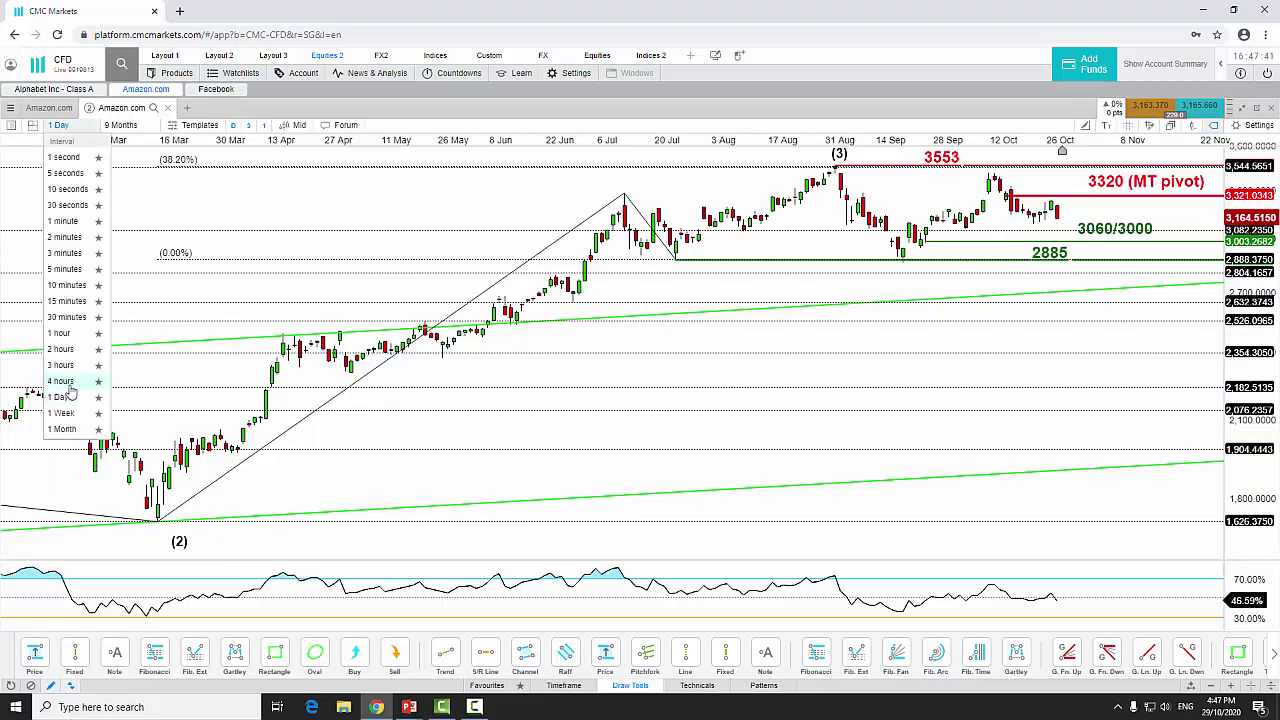
{"action": "left_click", "coordinate": [72, 345]}
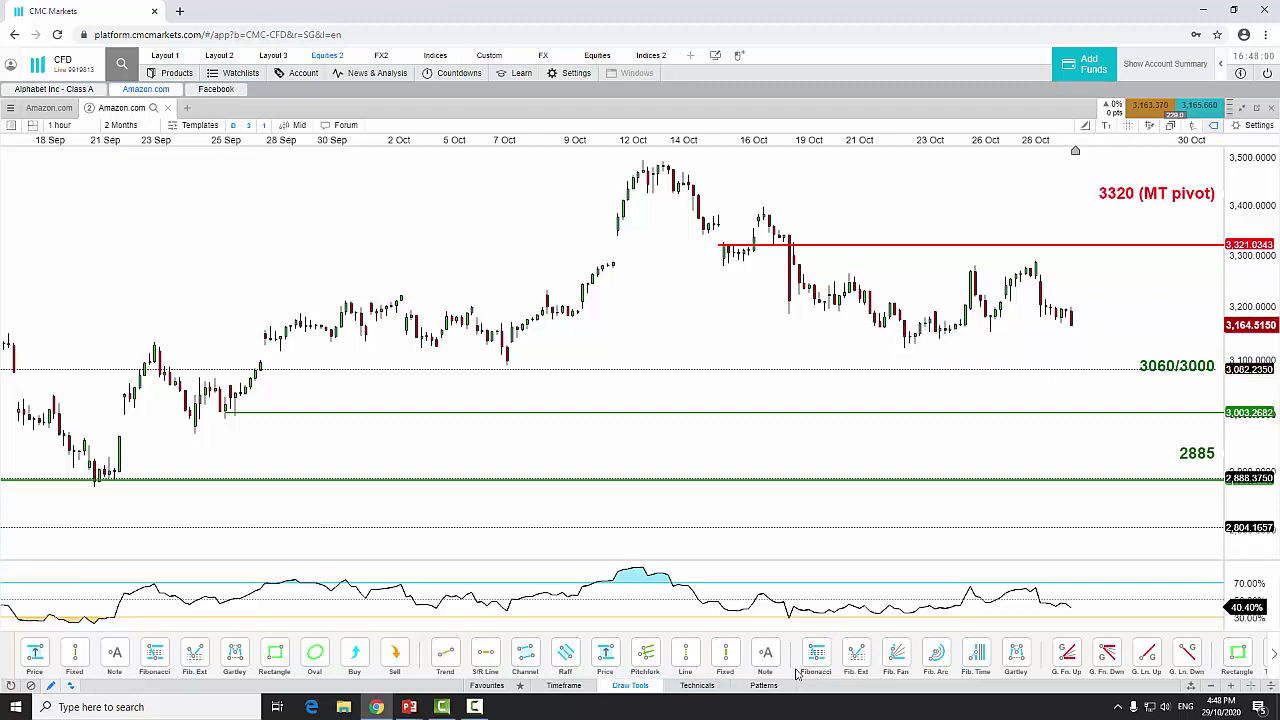
Draw a Fibonacci extension from the 13 Oct peak to the 22 Oct low and 28 Oct high
{"action": "left_click", "coordinate": [856, 654]}
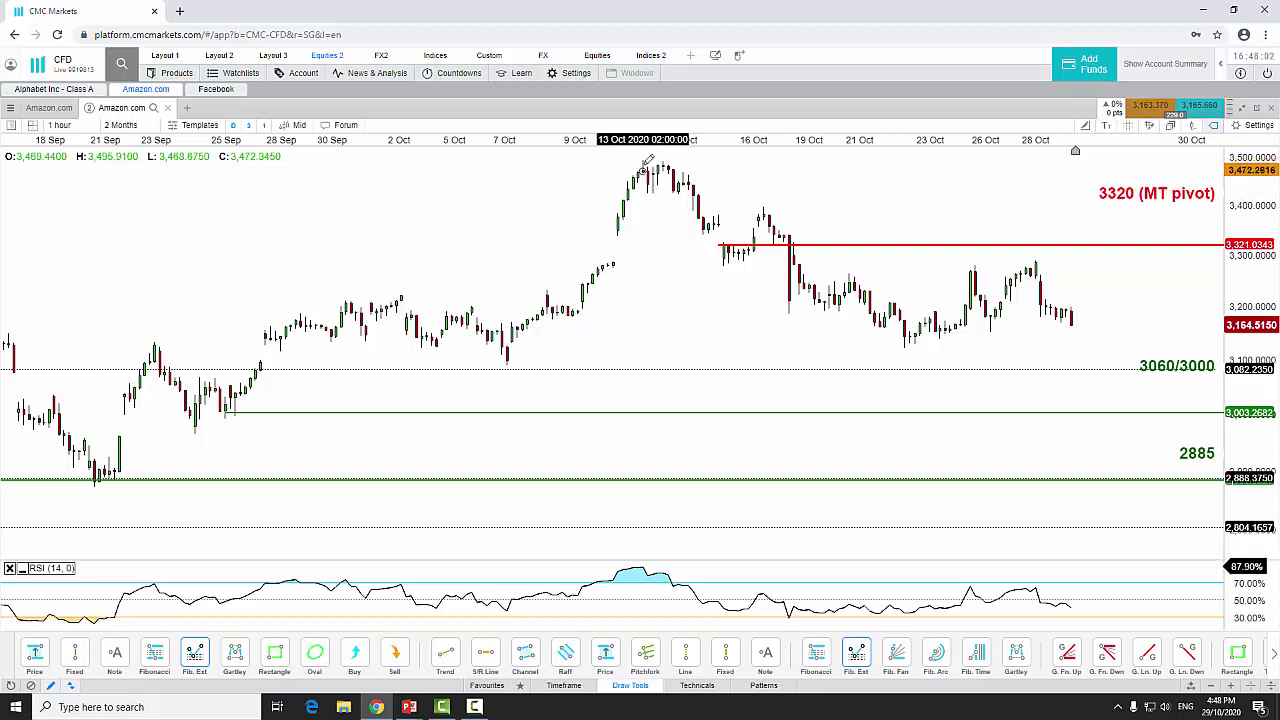
{"action": "left_click_drag", "start_coordinate": [645, 160], "coordinate": [907, 345]}
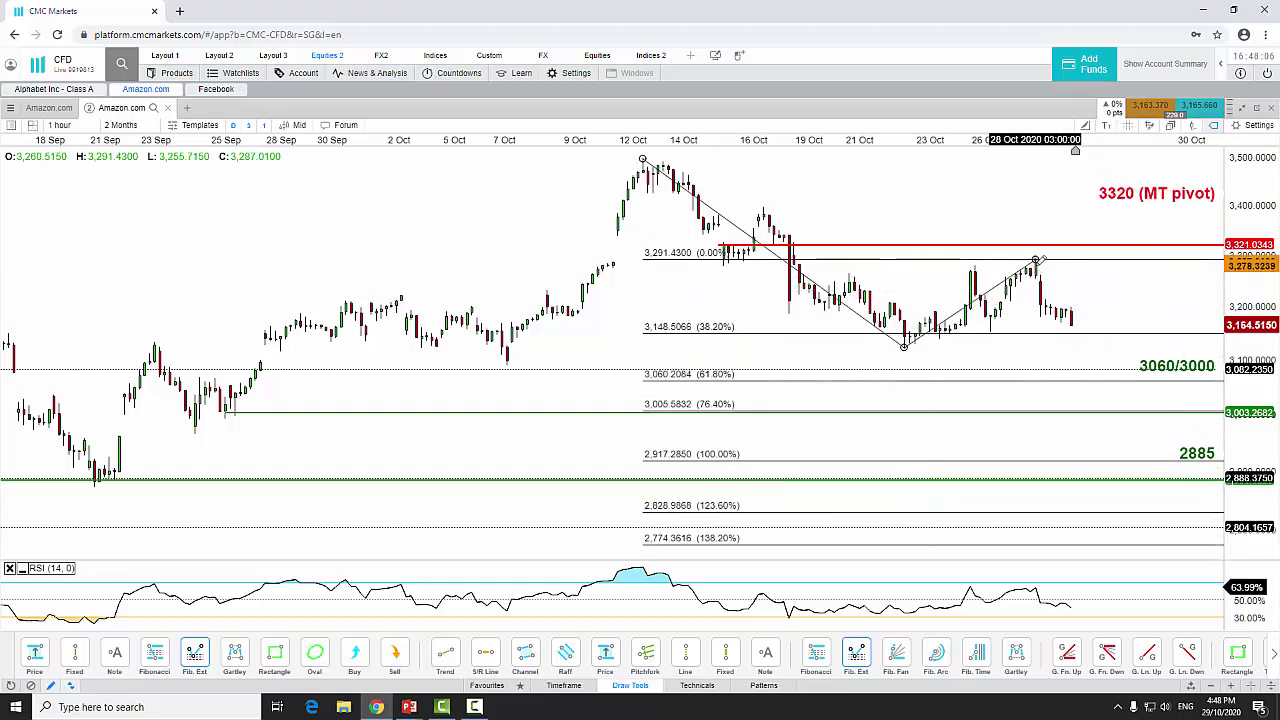
{"action": "left_click", "coordinate": [1037, 260]}
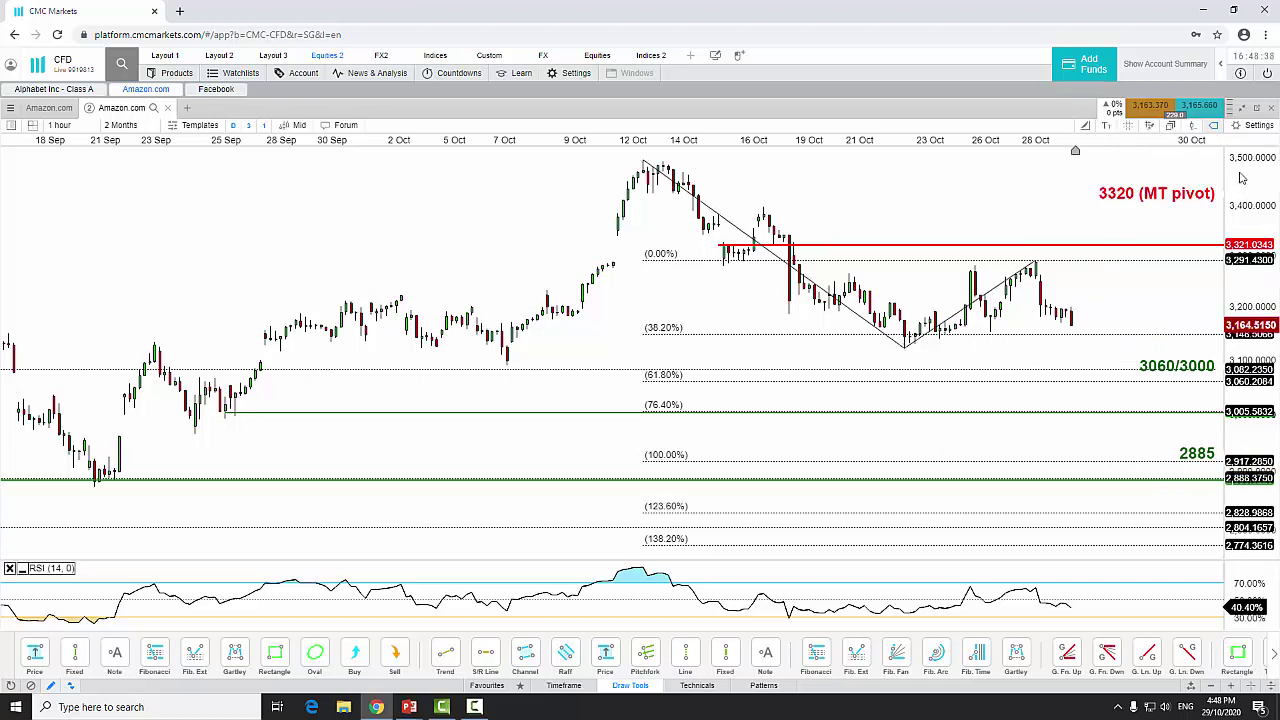
Restore the tiled three-chart view and maximise the Facebook monthly chart
{"action": "left_click", "coordinate": [1242, 108]}
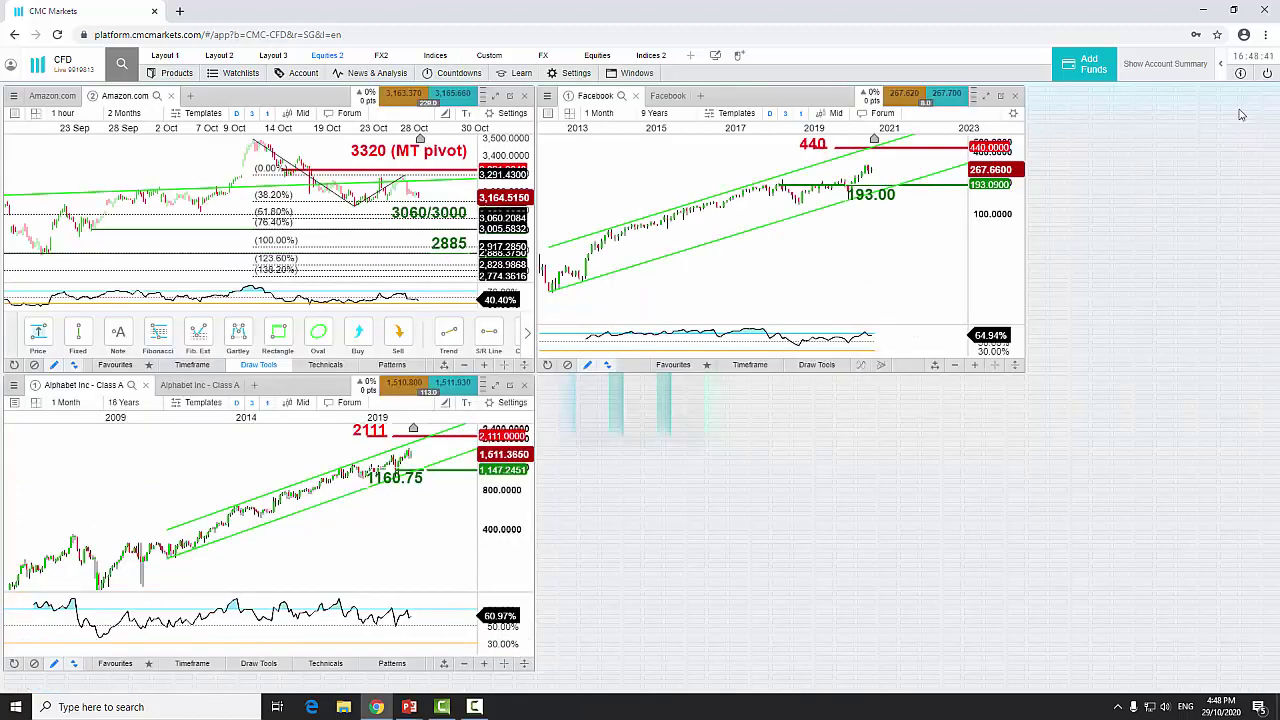
{"action": "left_click", "coordinate": [987, 99]}
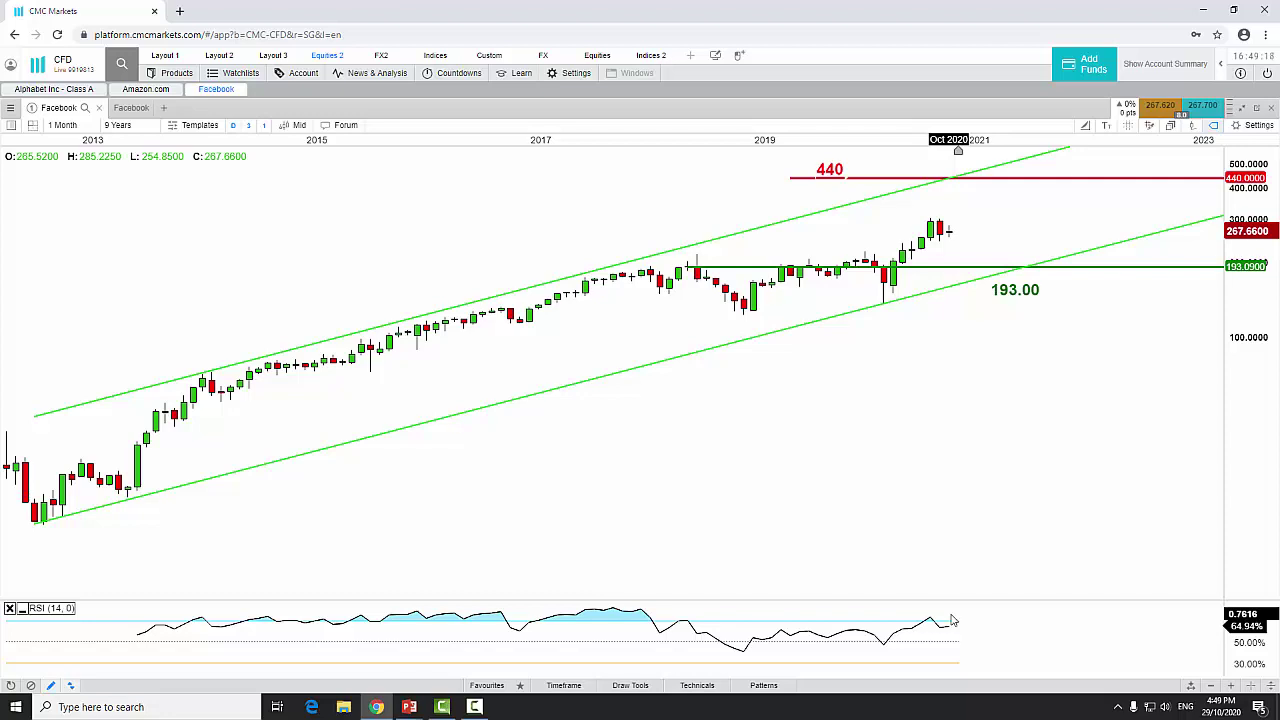
Switch to the second Facebook tab with the 1 Day / 12 Months Fibonacci chart
{"action": "left_click", "coordinate": [140, 107]}
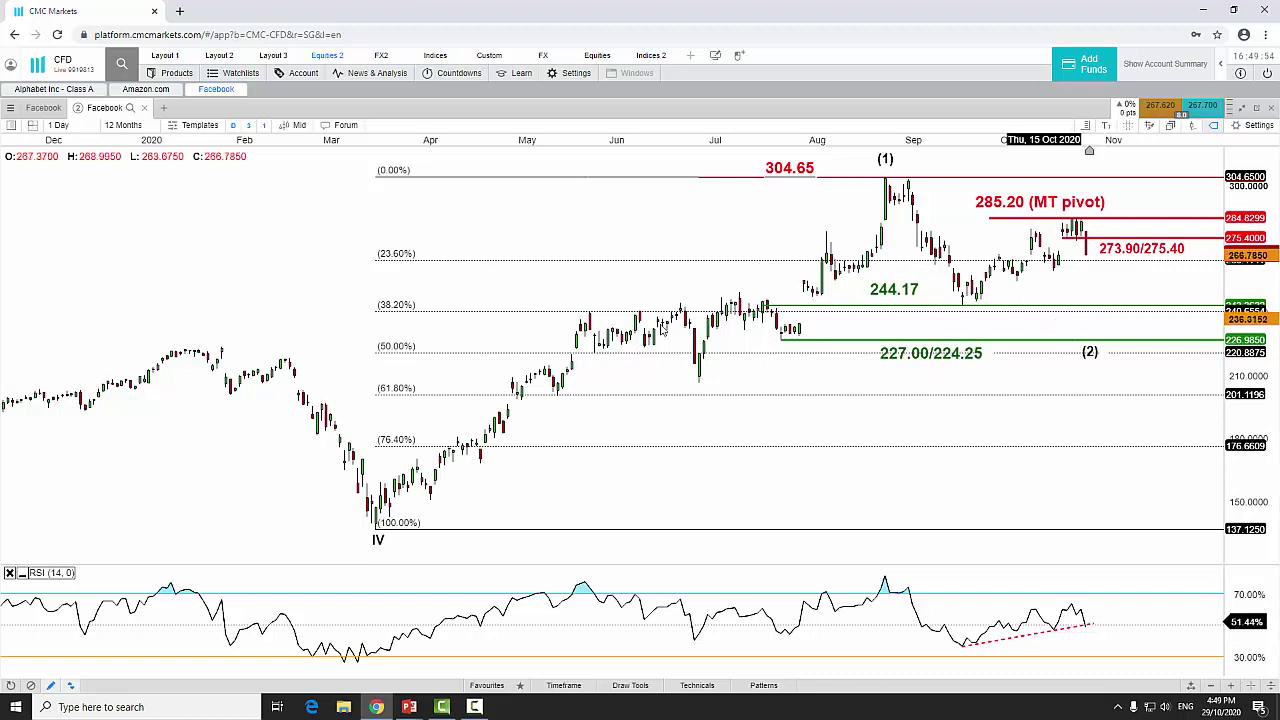
Inspect the existing Fibonacci retracement, deselect it, and zoom the daily chart to 10 months
{"action": "left_click", "coordinate": [631, 309]}
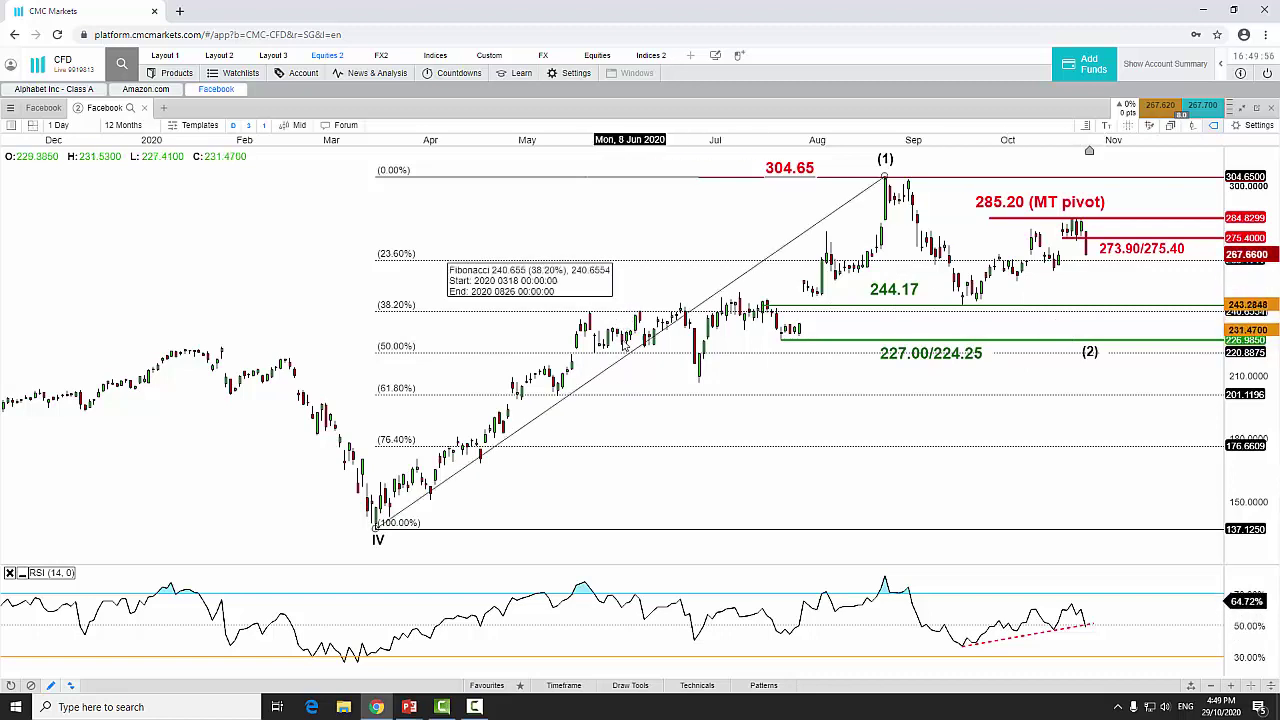
{"action": "left_click", "coordinate": [585, 405]}
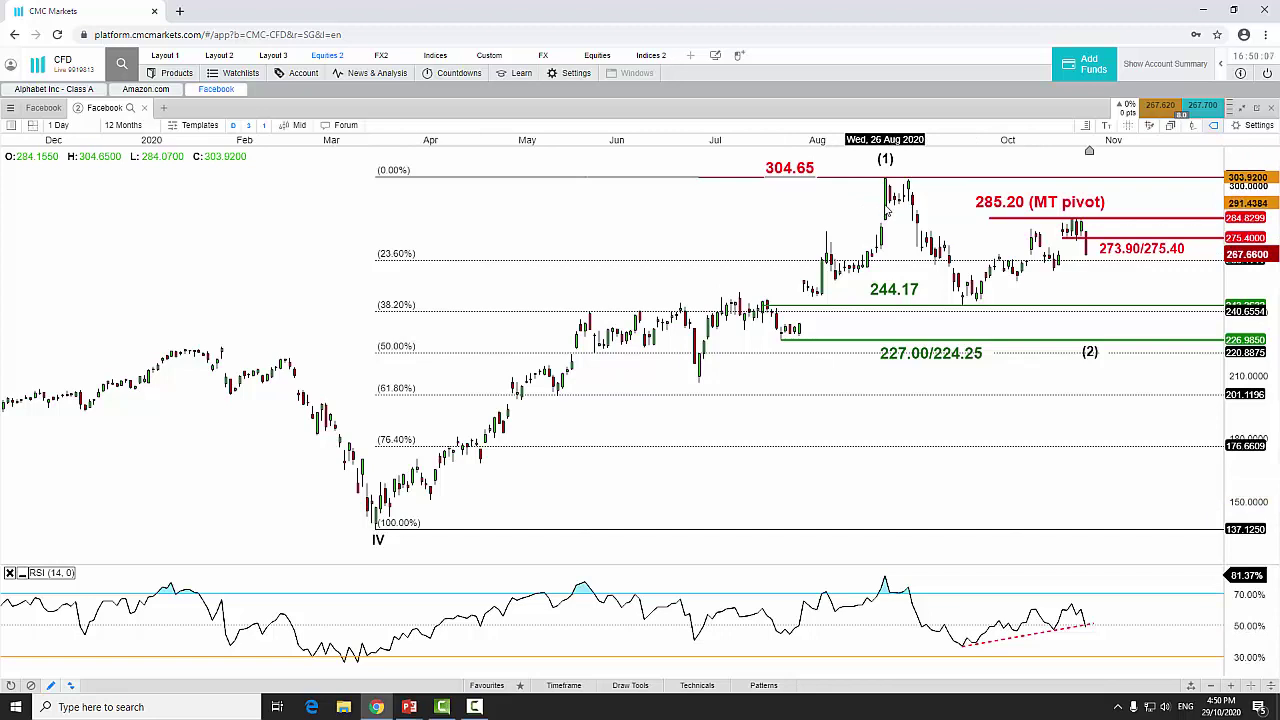
{"action": "scroll", "coordinate": [887, 210], "scroll_direction": "up", "scroll_amount": 1}
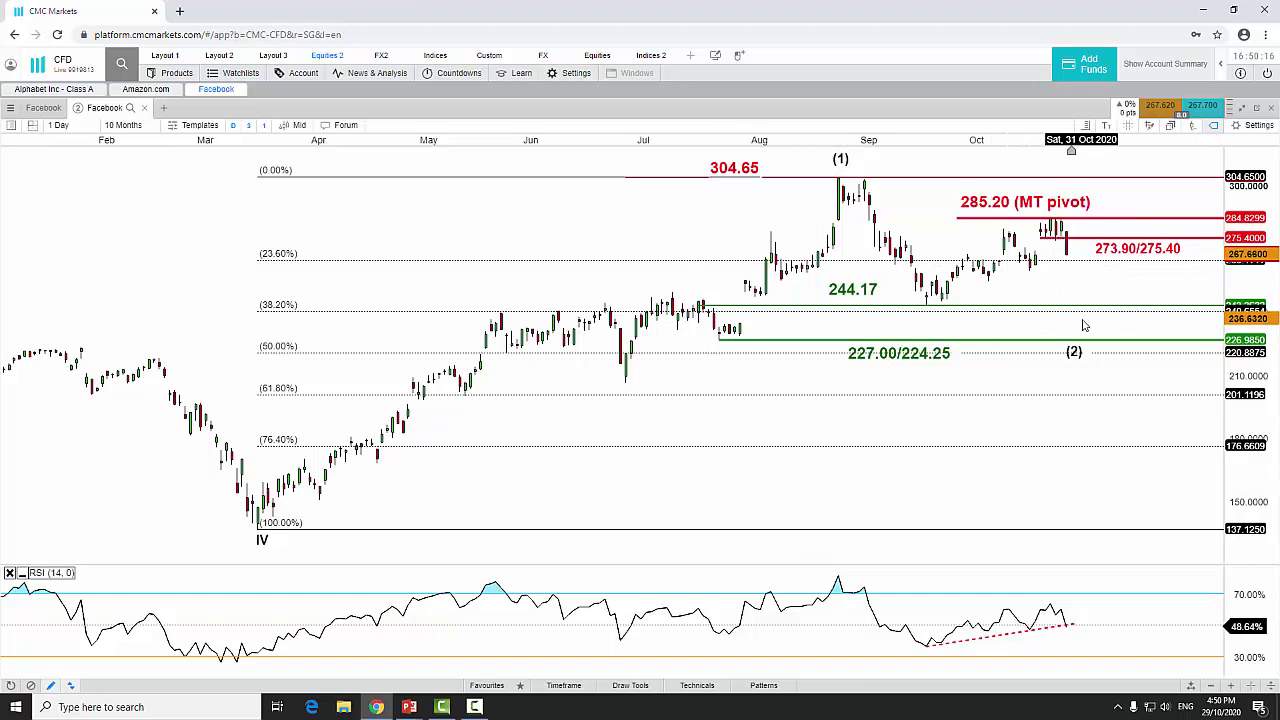
Draw a trial three-point Fibonacci extension from the 304.65 high, then delete it
{"action": "left_click", "coordinate": [630, 685]}
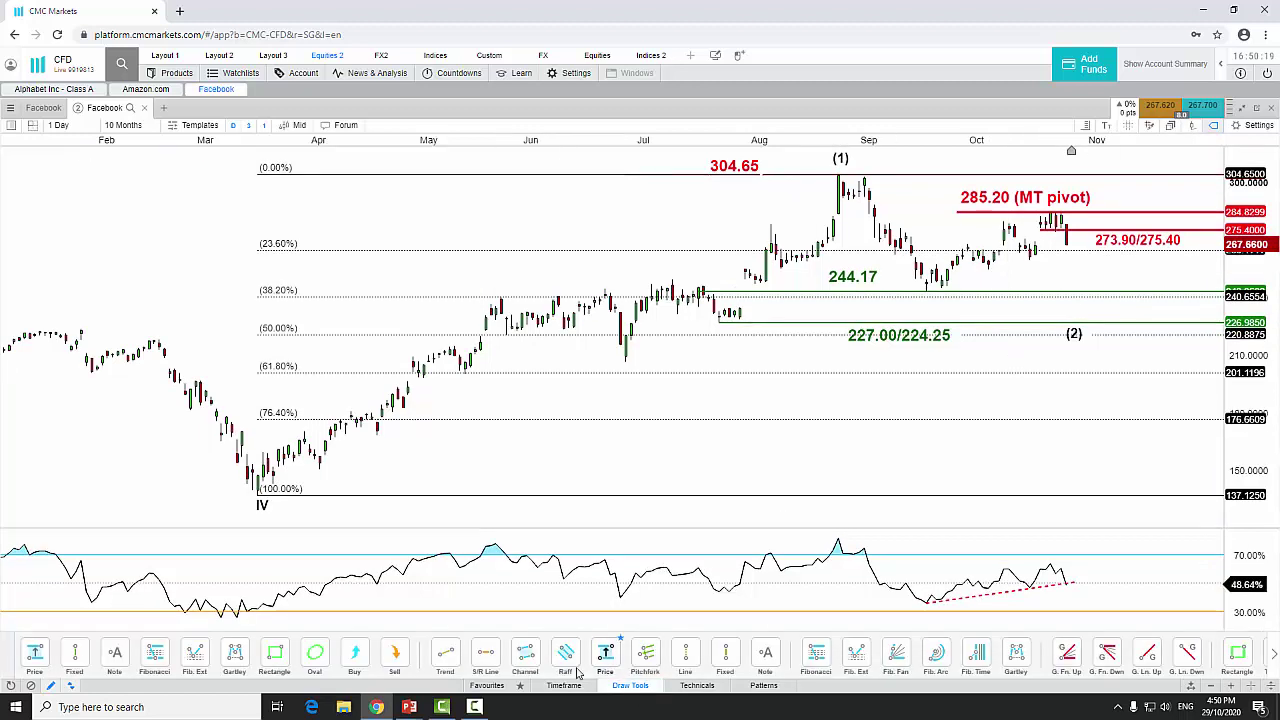
{"action": "left_click", "coordinate": [853, 655]}
{"action": "left_click", "coordinate": [840, 172]}
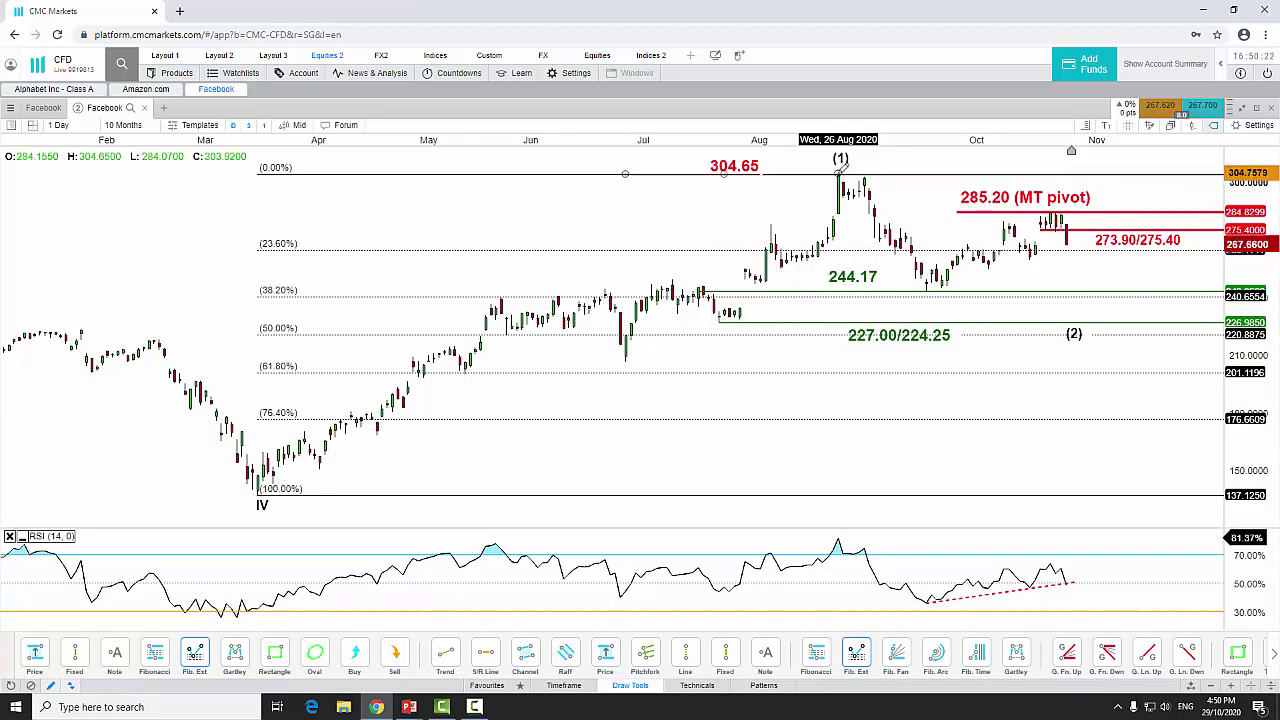
{"action": "left_click", "coordinate": [927, 287]}
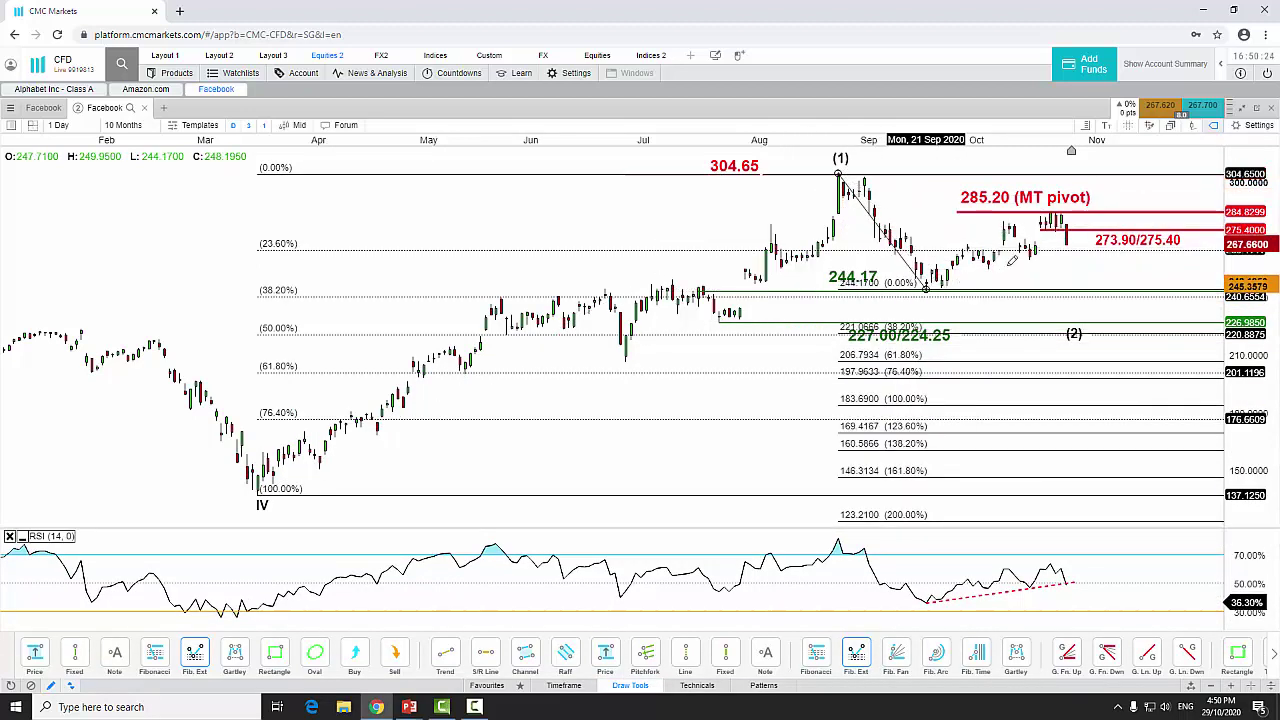
{"action": "left_click", "coordinate": [1056, 209]}
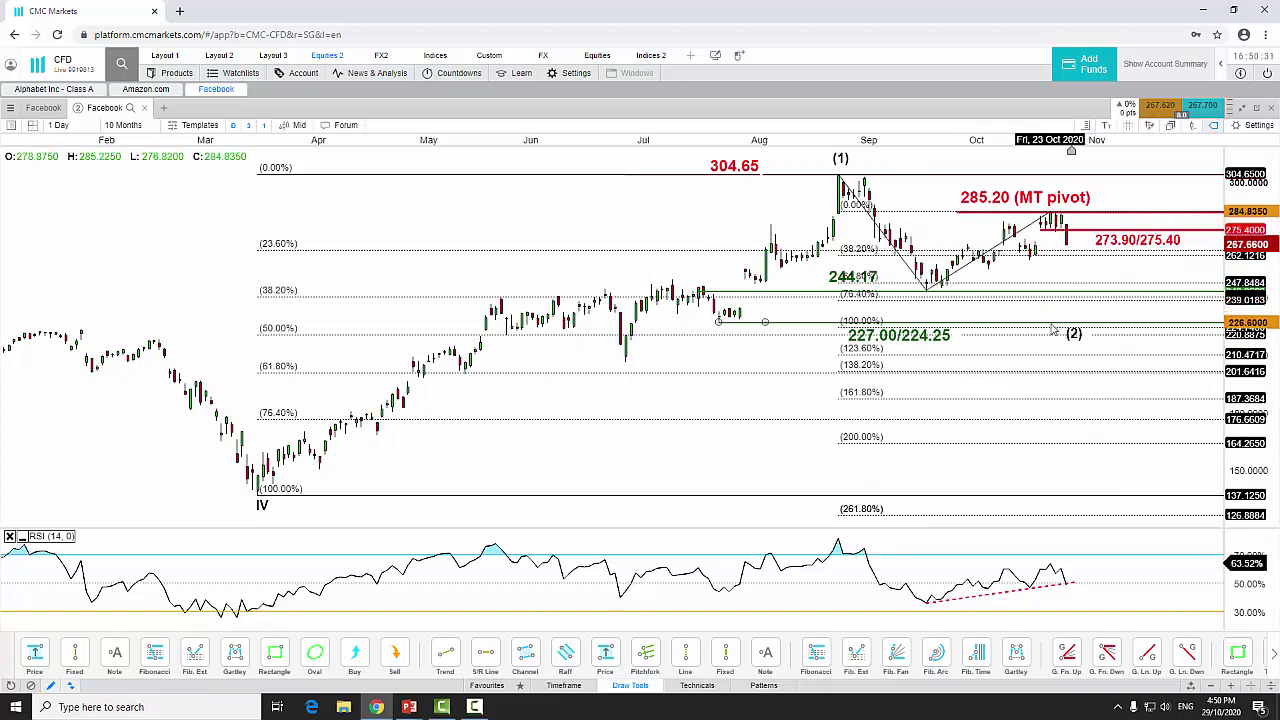
{"action": "left_click", "coordinate": [987, 257]}
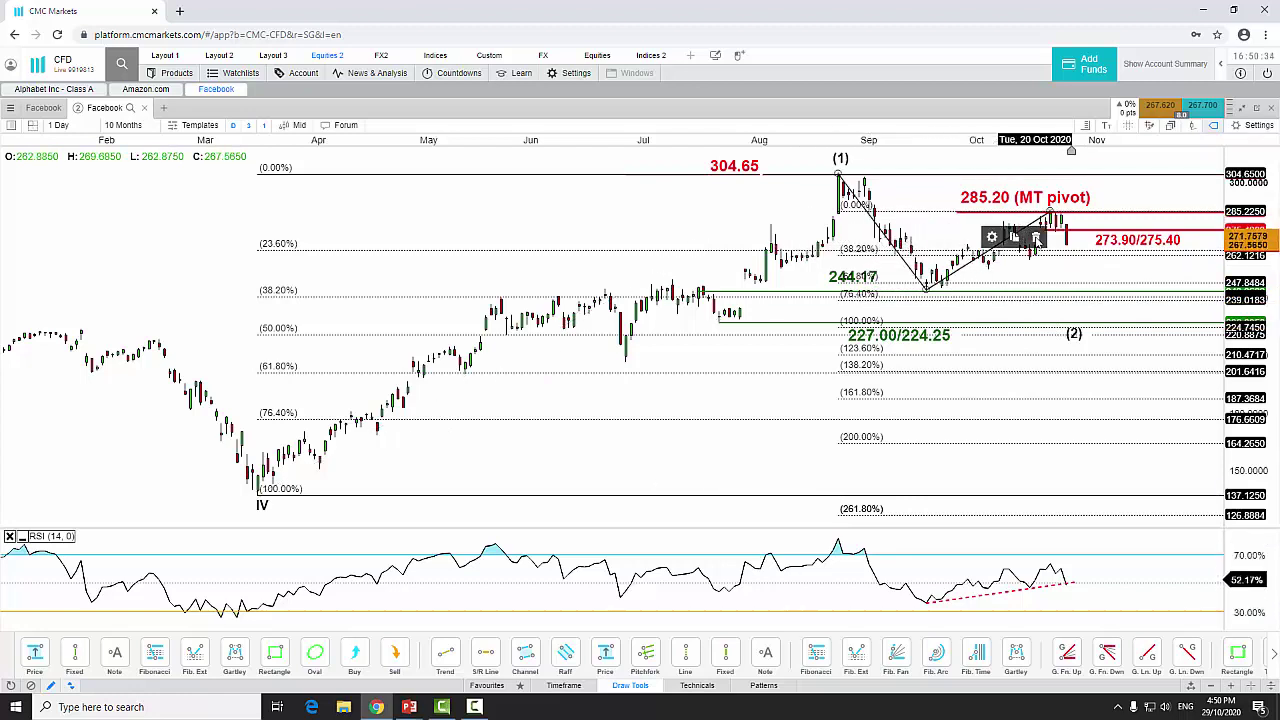
{"action": "left_click", "coordinate": [1035, 238]}
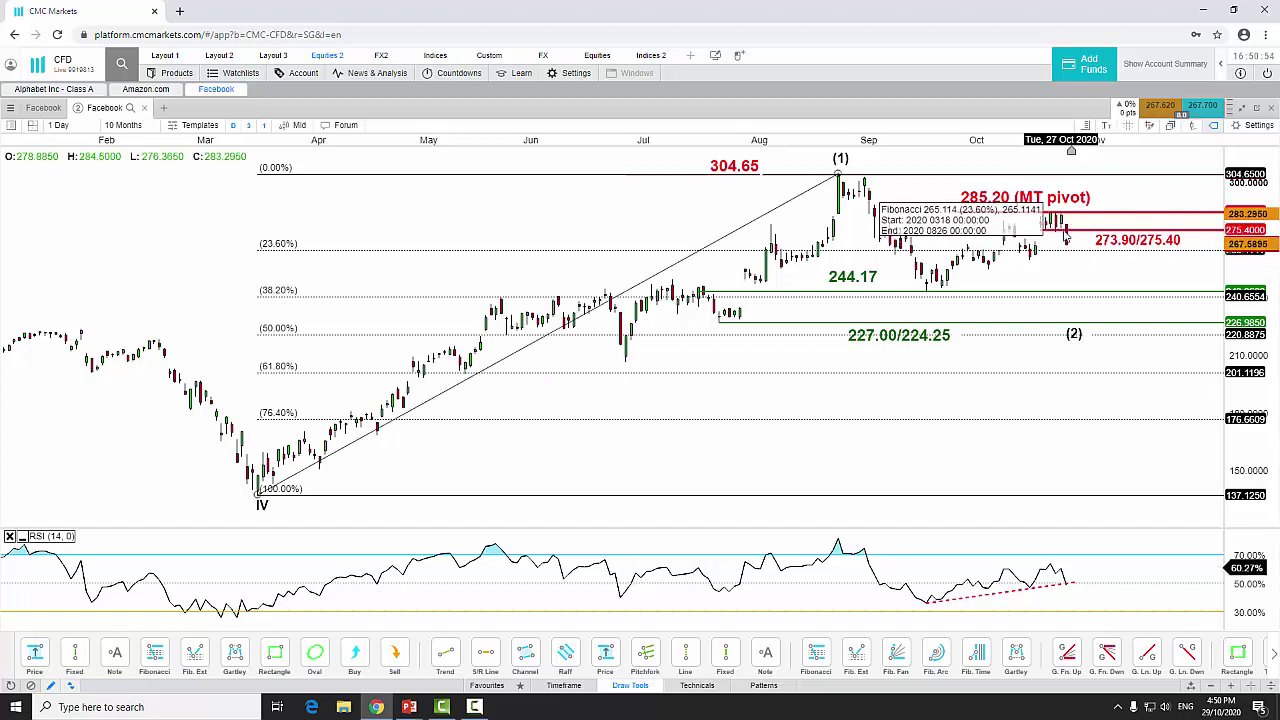
Change the Facebook chart interval from 1 Day to 1 hour candles
{"action": "left_click", "coordinate": [58, 125]}
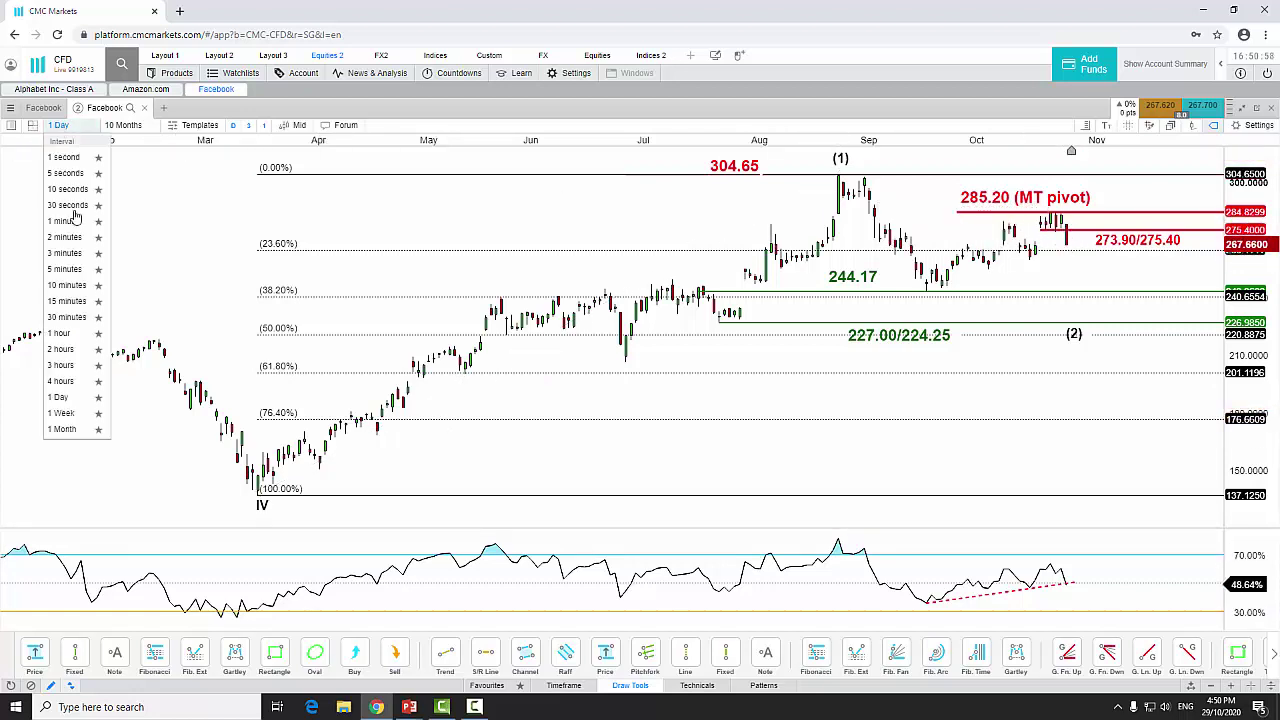
{"action": "left_click", "coordinate": [64, 334]}
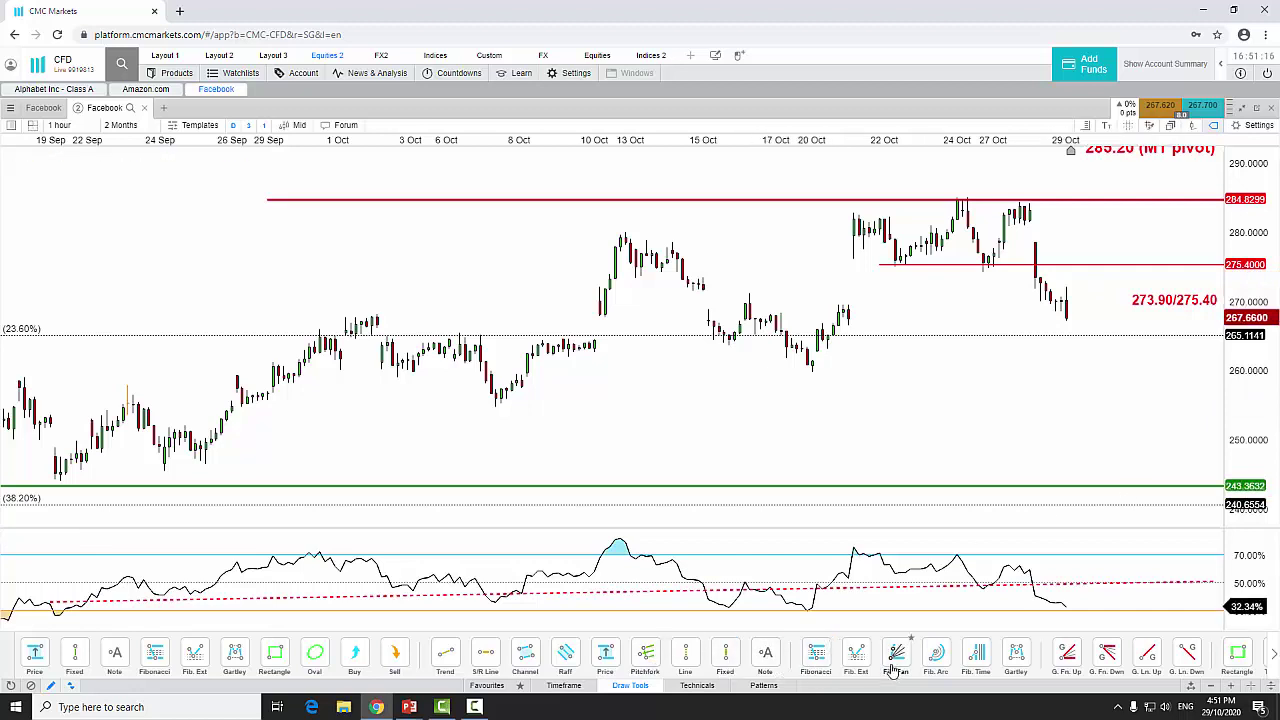
{"action": "left_click", "coordinate": [856, 654]}
{"action": "left_click", "coordinate": [956, 197]}
{"action": "left_click", "coordinate": [972, 254]}
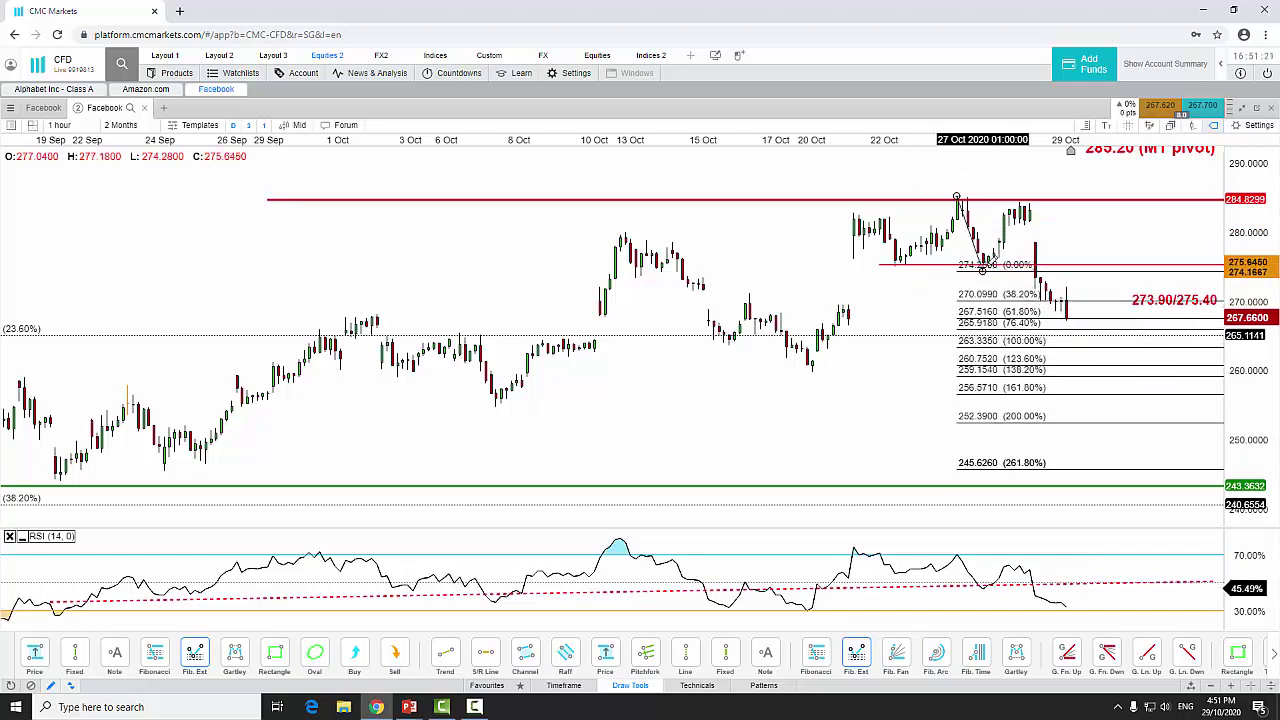
{"action": "left_click", "coordinate": [1018, 200]}
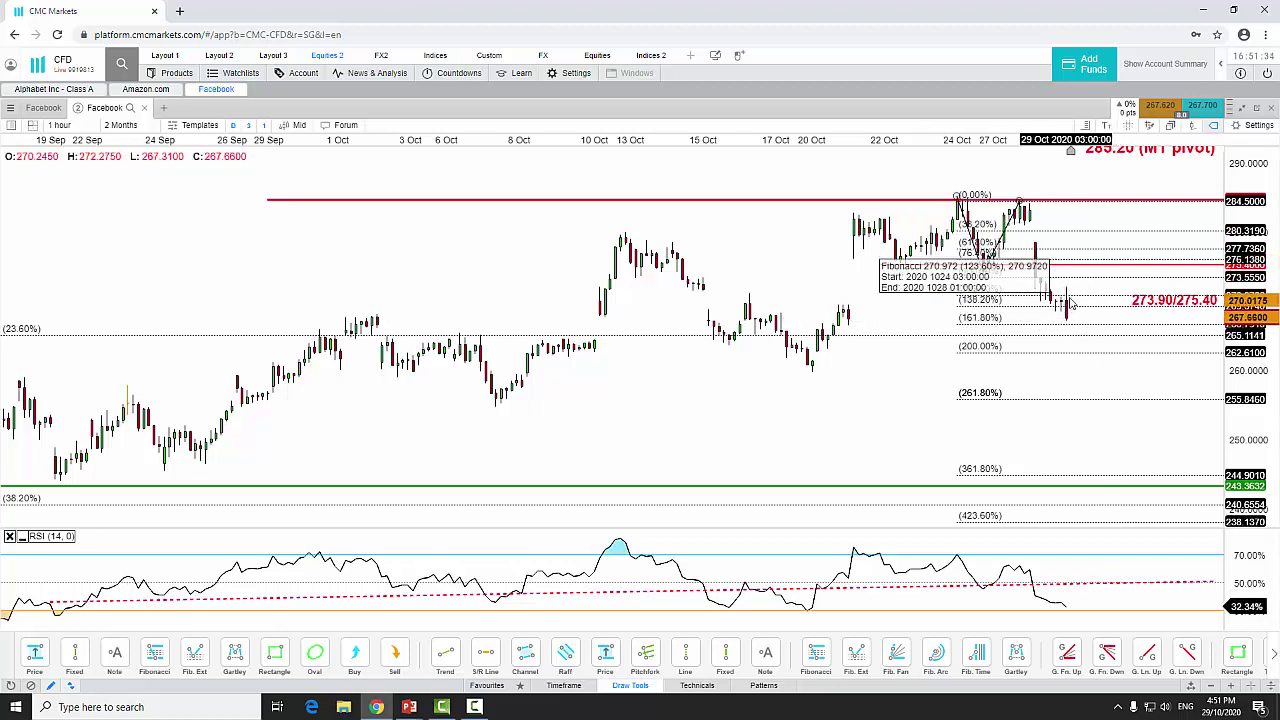
{"action": "left_click", "coordinate": [1025, 213]}
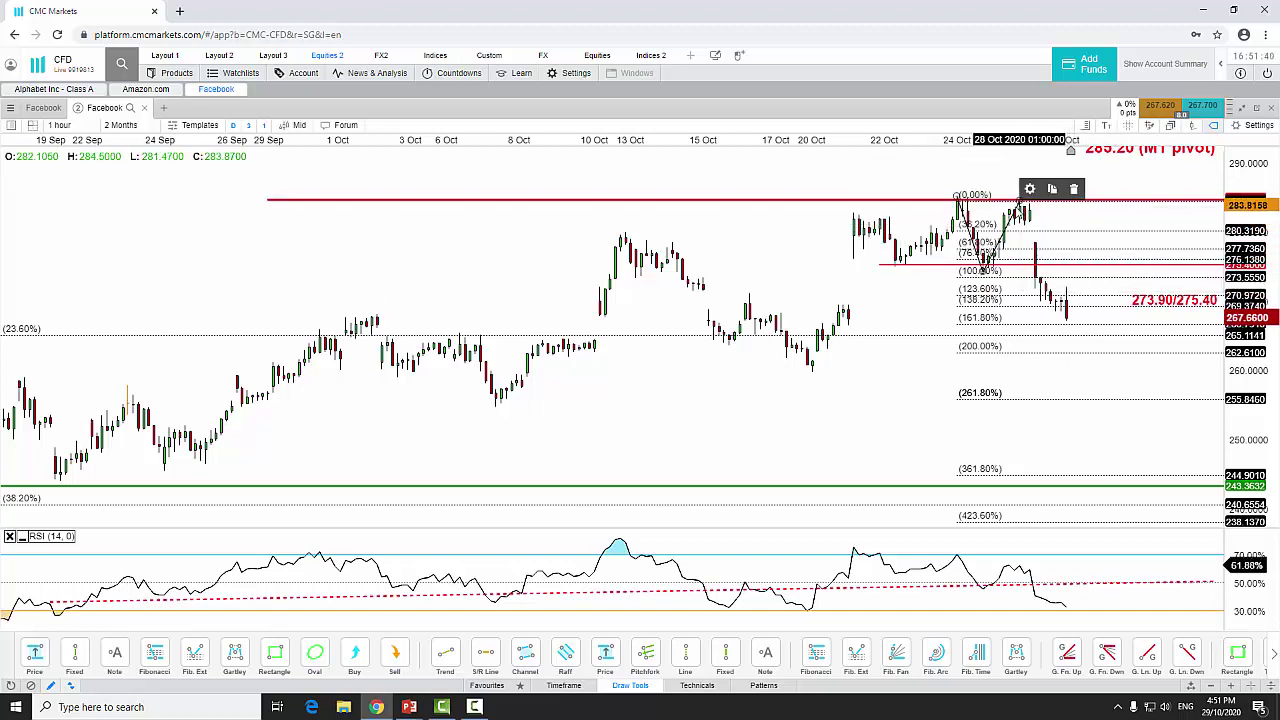
{"action": "left_click", "coordinate": [1074, 190]}
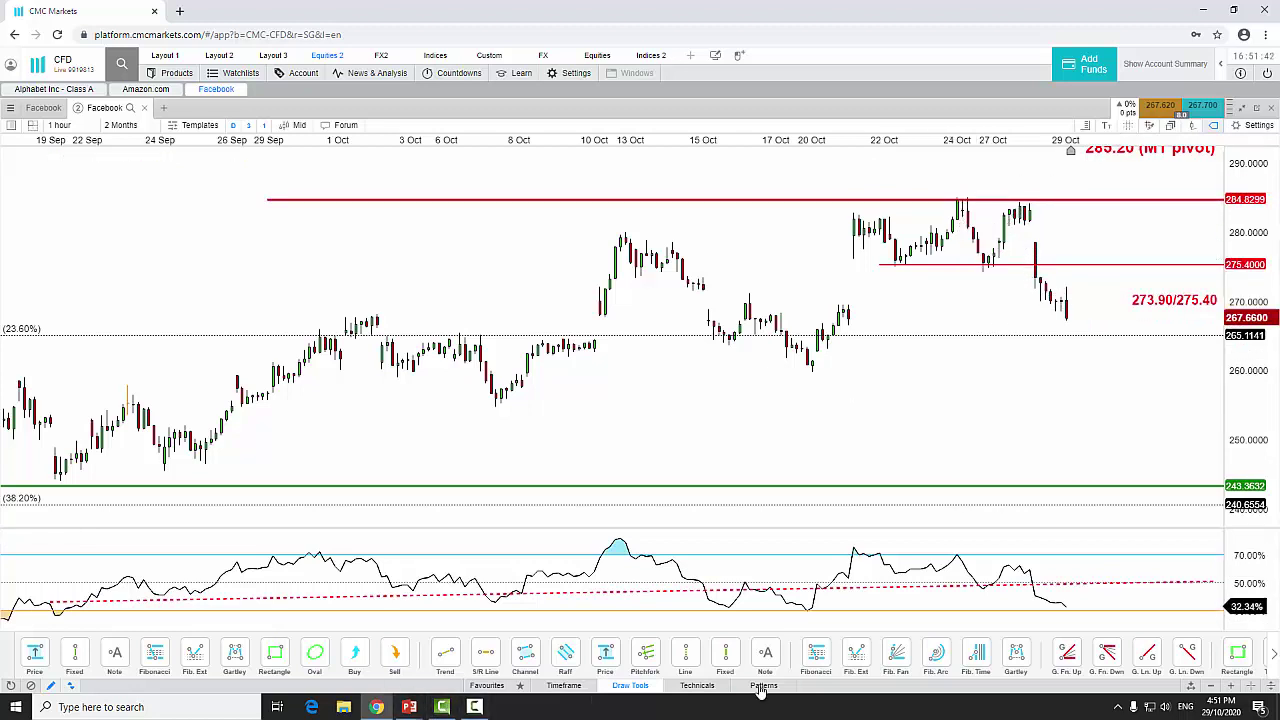
{"action": "left_click", "coordinate": [816, 662]}
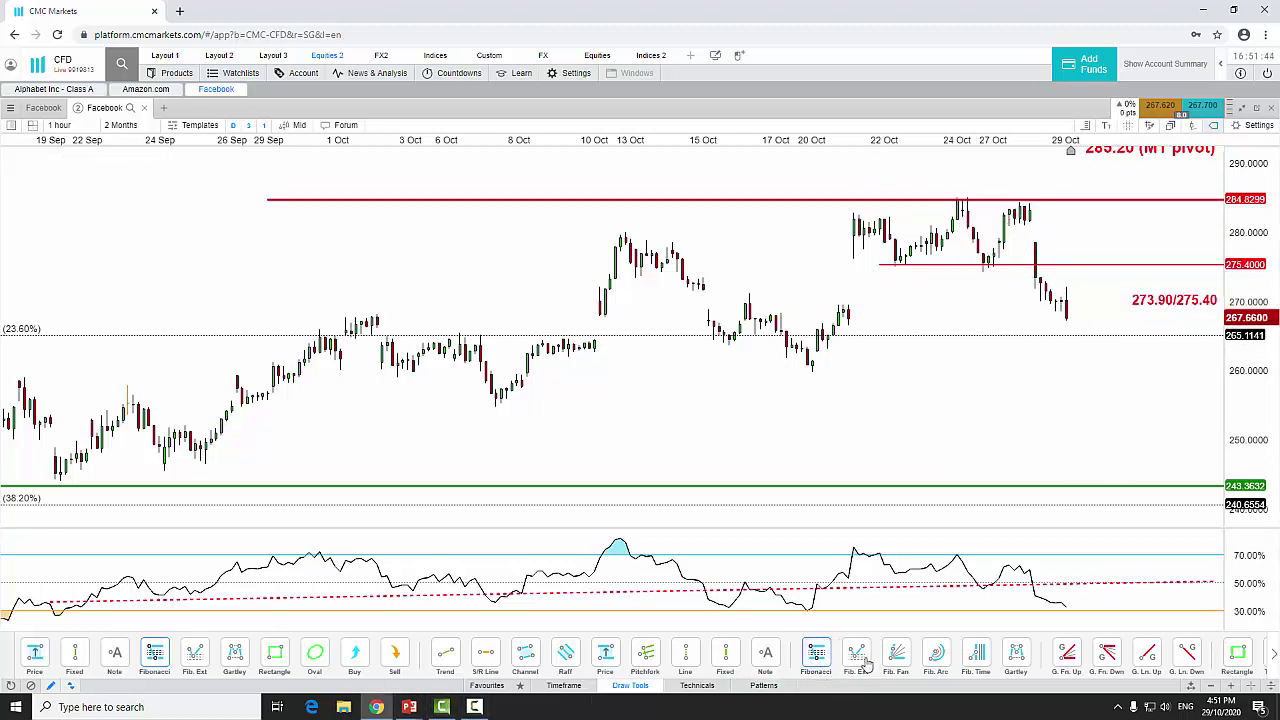
{"action": "left_click_drag", "start_coordinate": [1020, 194], "coordinate": [1045, 228]}
{"action": "left_click_drag", "start_coordinate": [1075, 287], "coordinate": [1076, 294]}
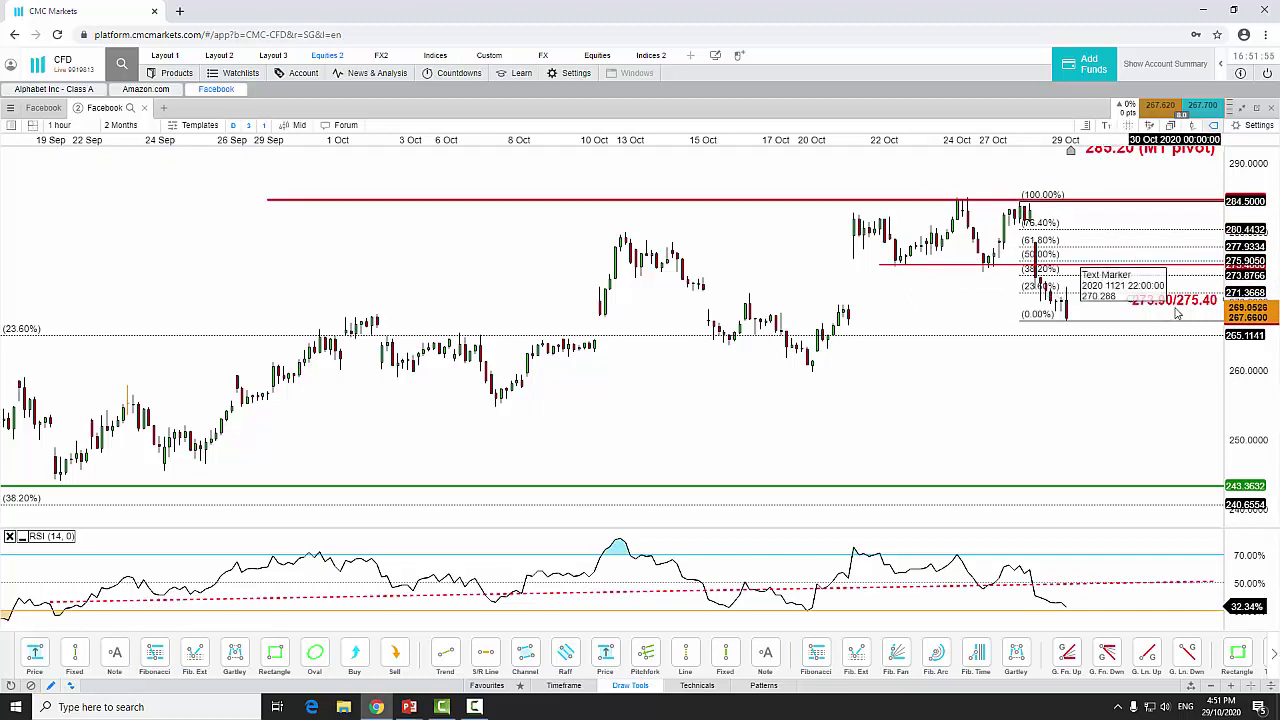
{"action": "left_click", "coordinate": [1082, 330]}
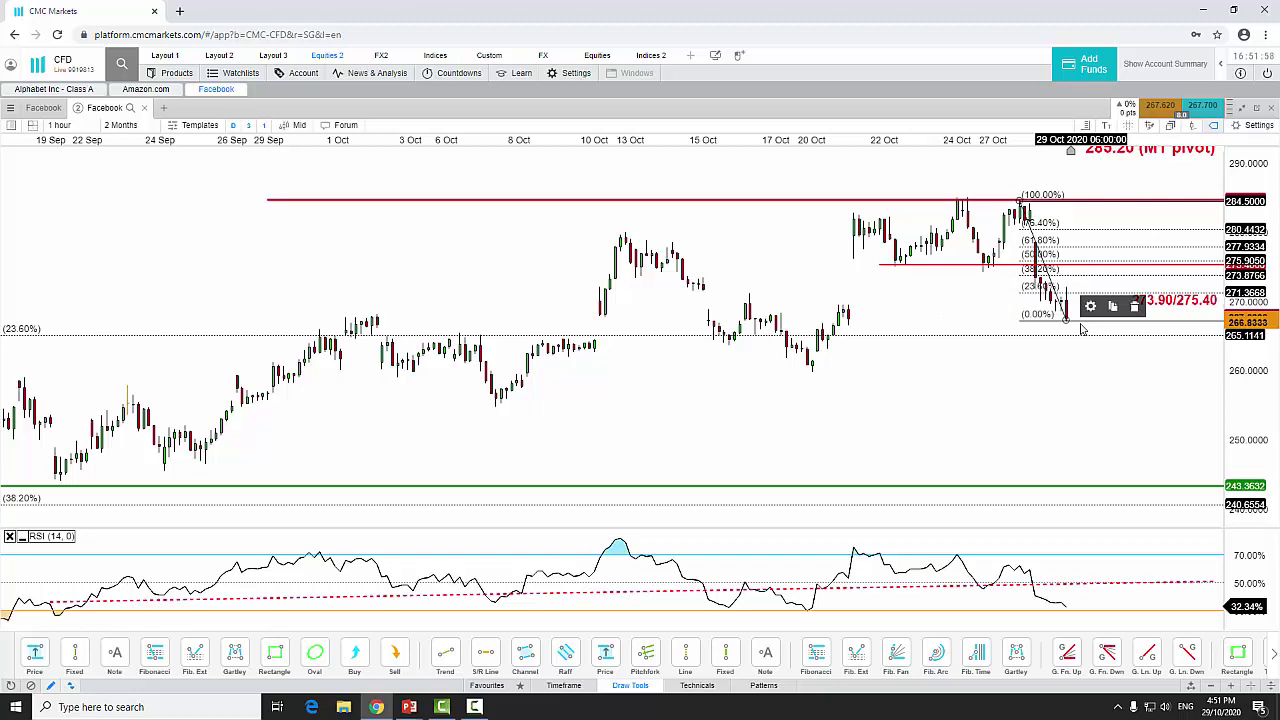
{"action": "left_click", "coordinate": [1134, 307]}
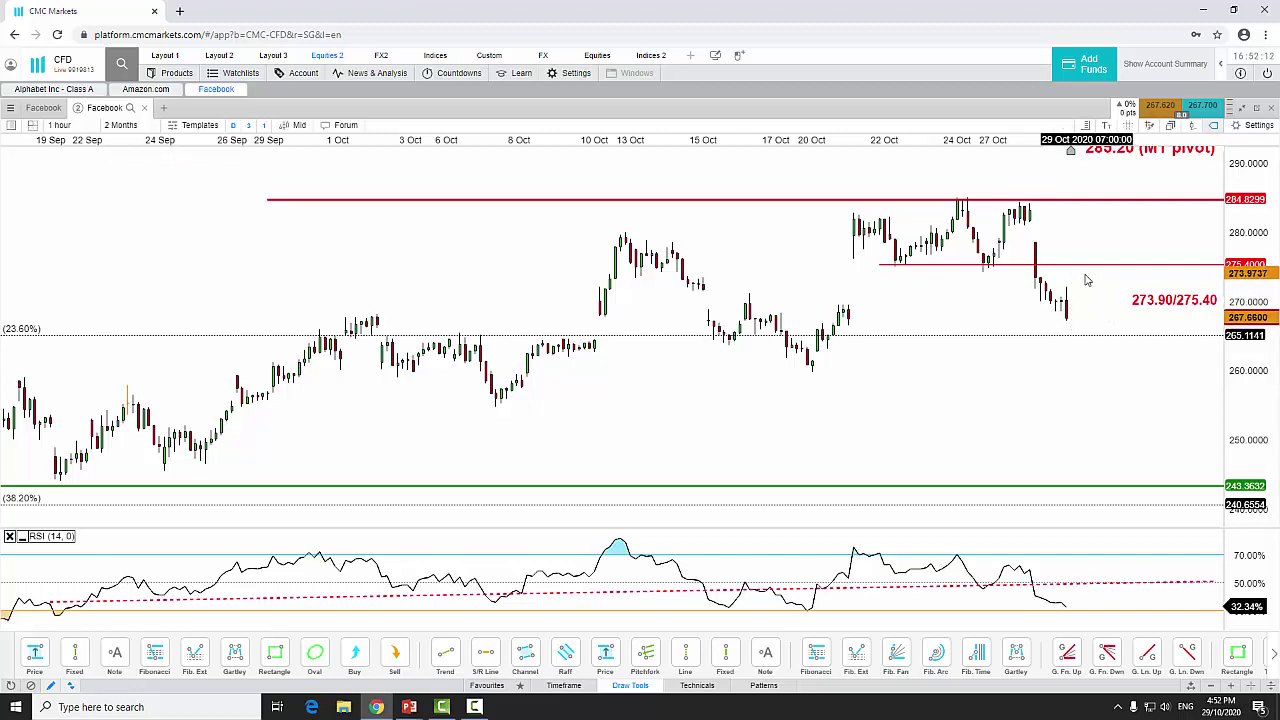
Put the Facebook chart back on 1 Day candles and restore the three-chart layout
{"action": "left_click", "coordinate": [64, 130]}
{"action": "left_click", "coordinate": [70, 400]}
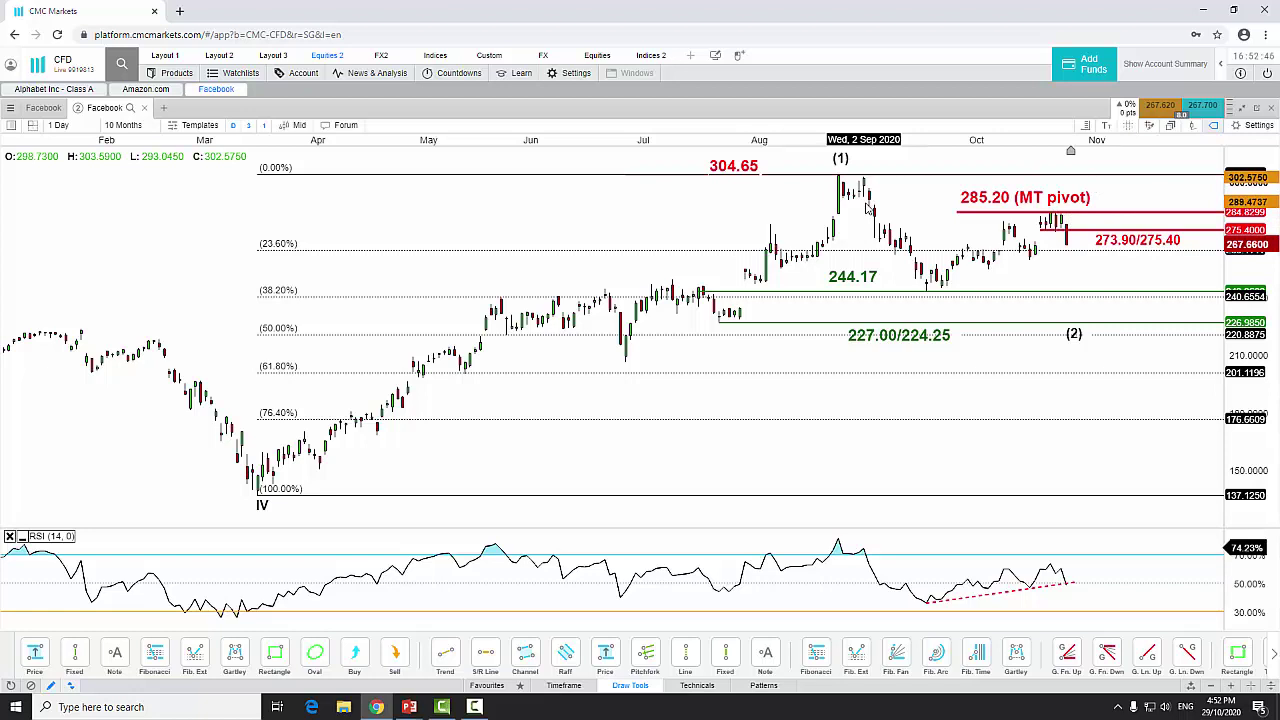
{"action": "left_click", "coordinate": [1241, 108]}
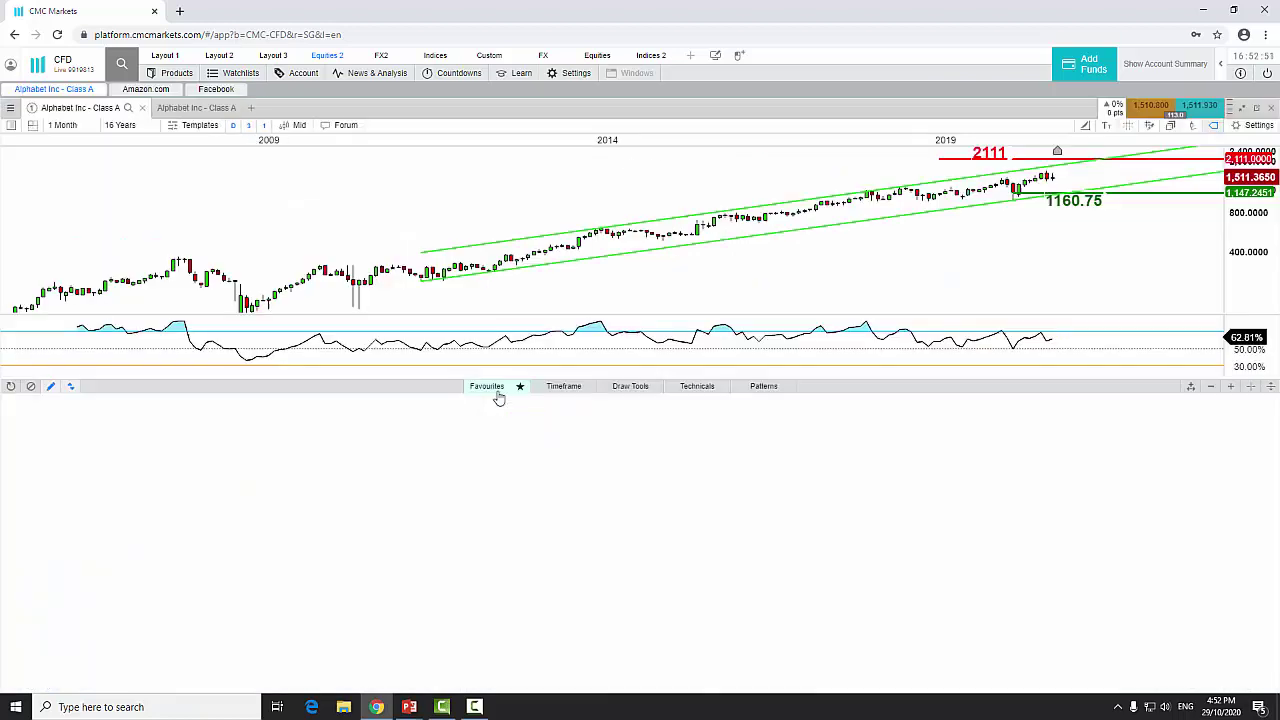
Maximise the Alphabet panel, then select the second Alphabet Inc - Class A tab
{"action": "left_click", "coordinate": [495, 385]}
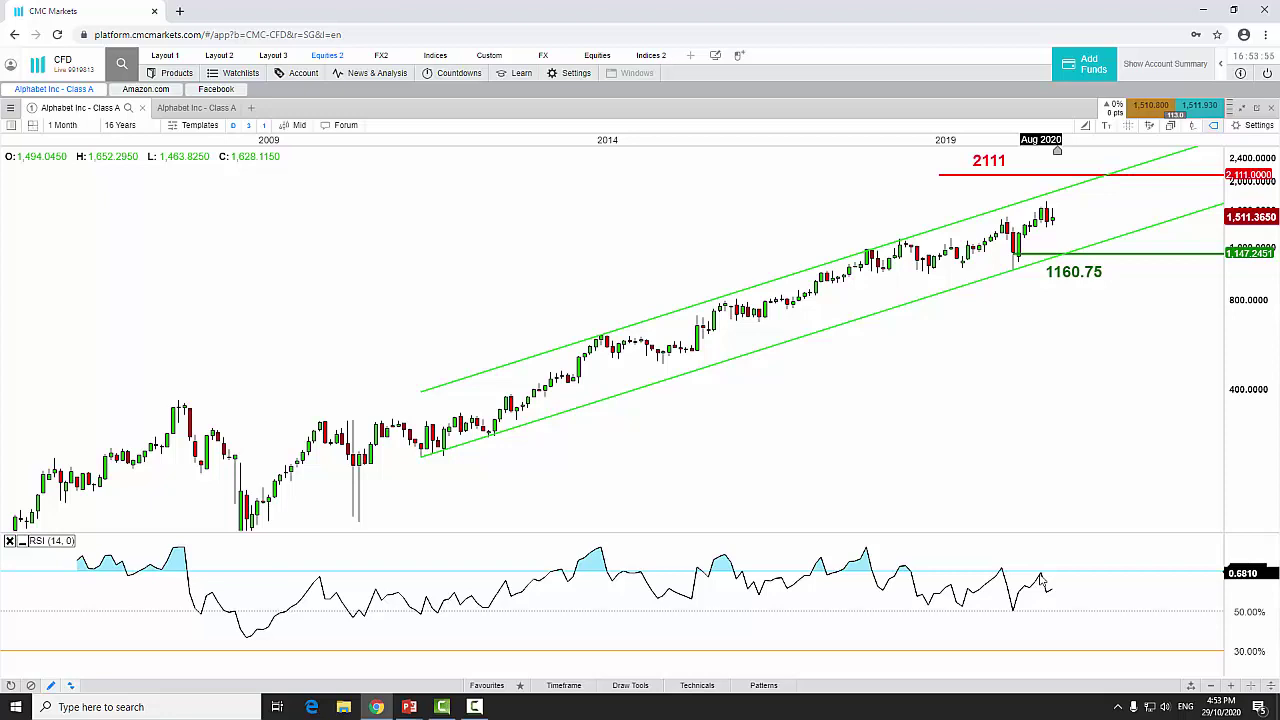
{"action": "left_click", "coordinate": [208, 110]}
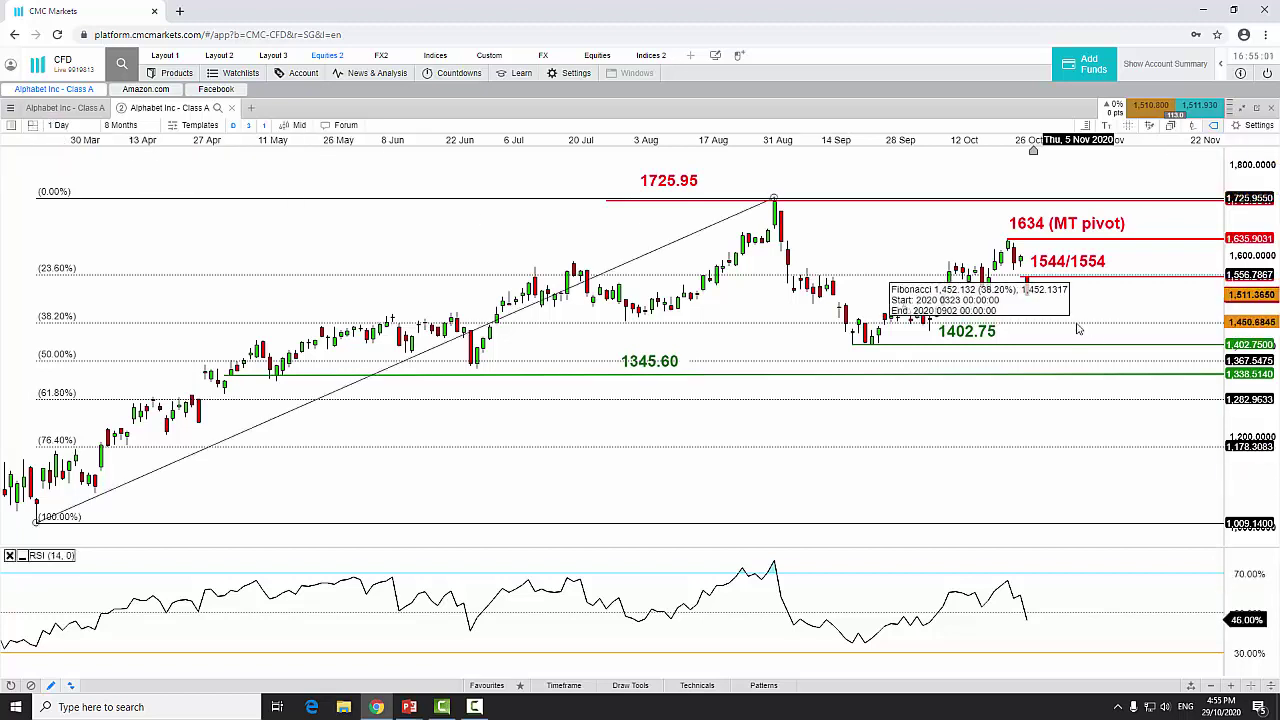
Set the Alphabet chart interval to 1 hour
{"action": "left_click", "coordinate": [58, 126]}
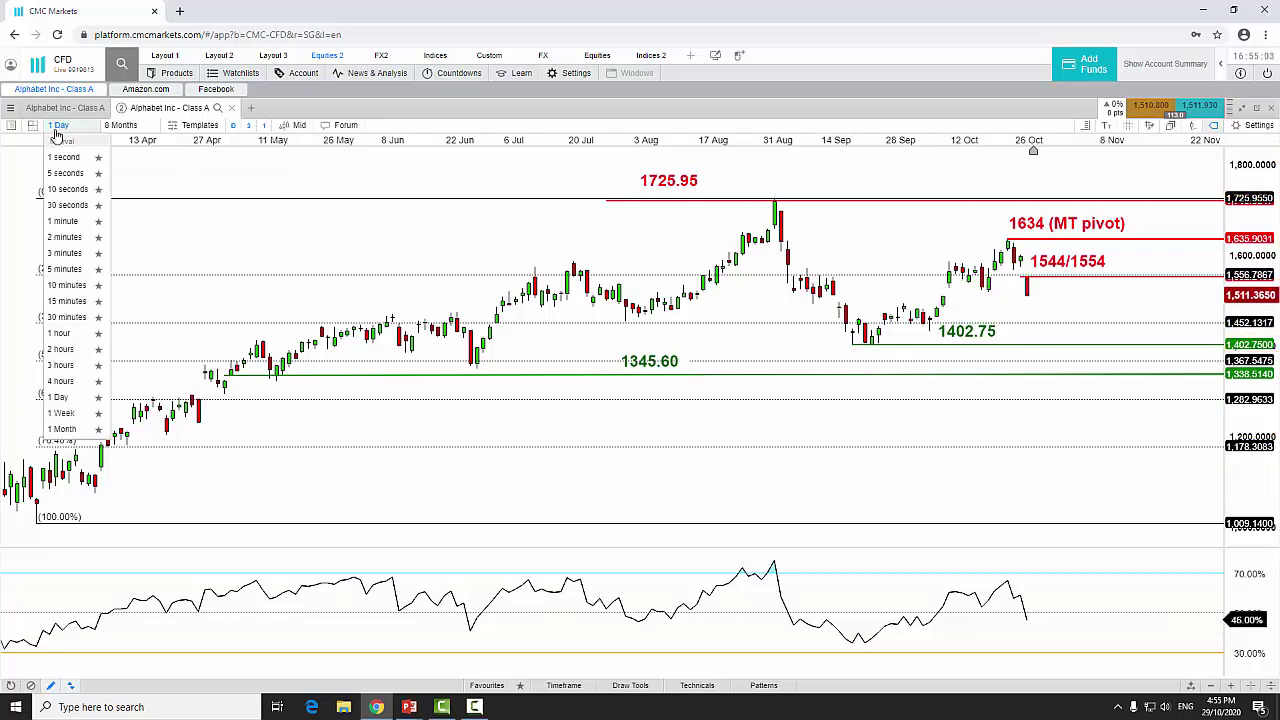
{"action": "left_click", "coordinate": [68, 335]}
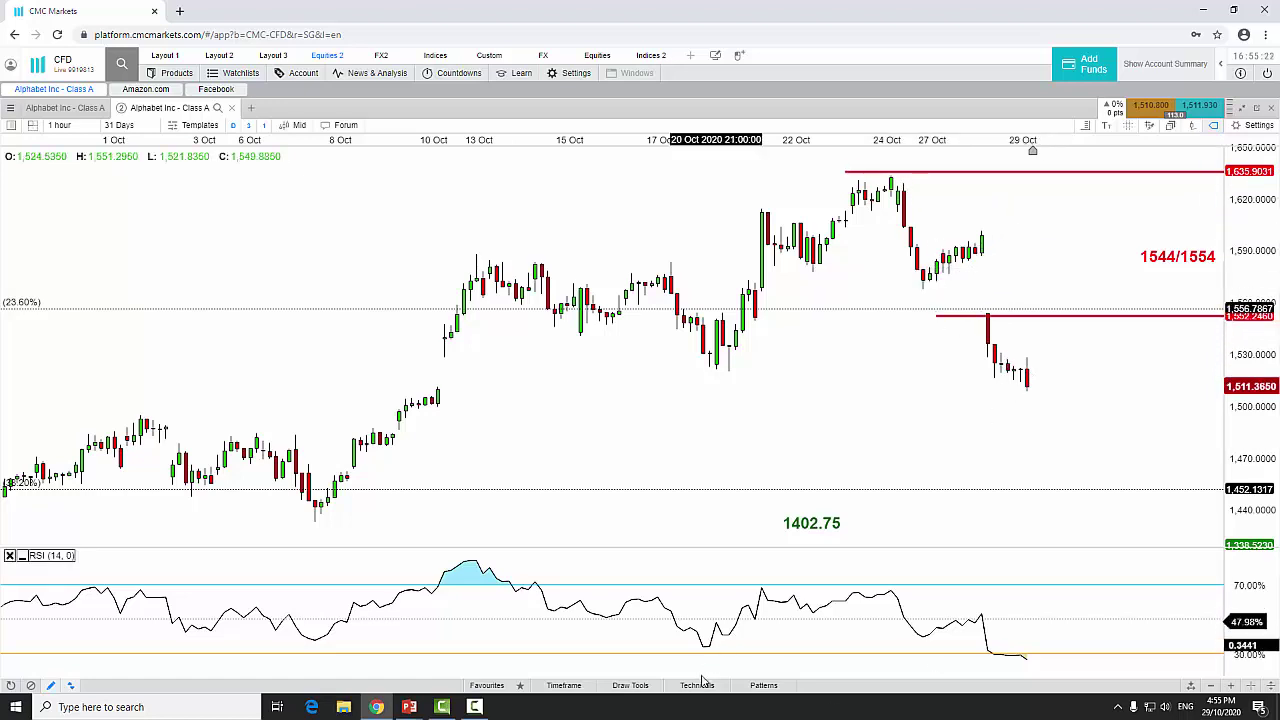
Draw a Fib. Ext from the 24 Oct high, through the following low, to the rebound high
{"action": "left_click", "coordinate": [631, 688]}
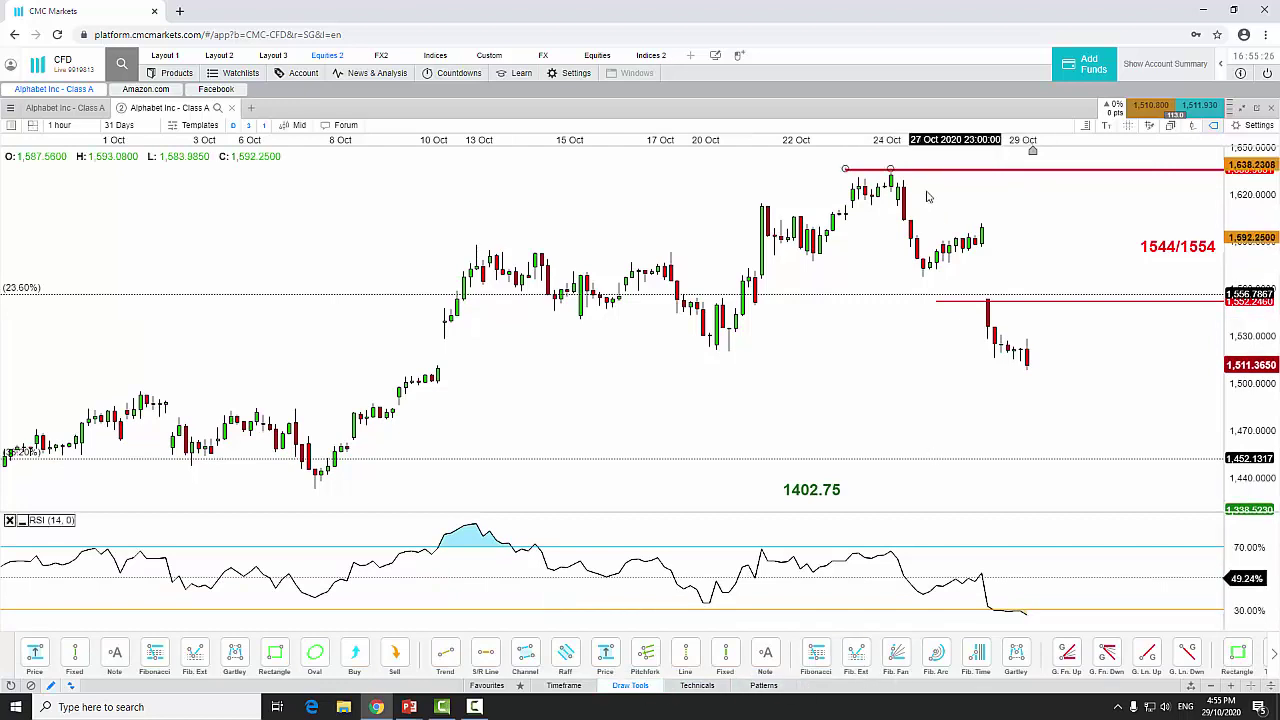
{"action": "left_click", "coordinate": [856, 655]}
{"action": "left_click", "coordinate": [890, 170]}
{"action": "left_click", "coordinate": [922, 272]}
{"action": "left_click", "coordinate": [982, 224]}
{"action": "mouse_move", "coordinate": [907, 372]}
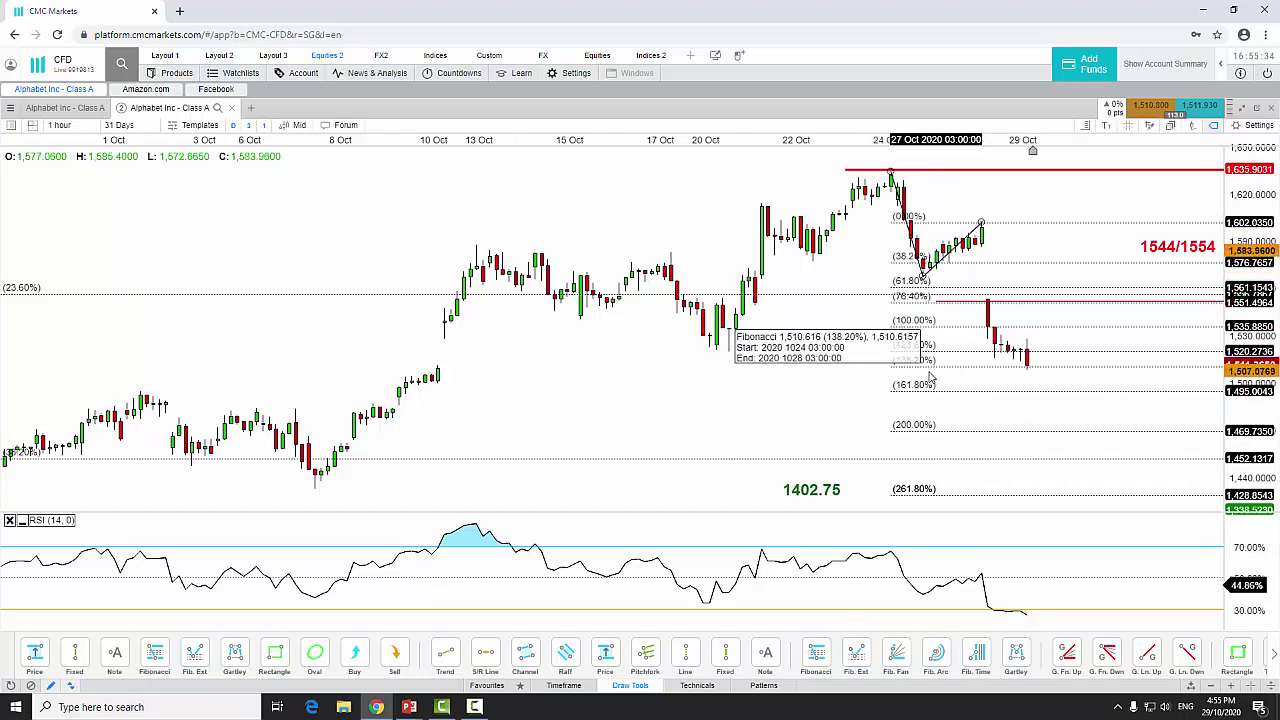